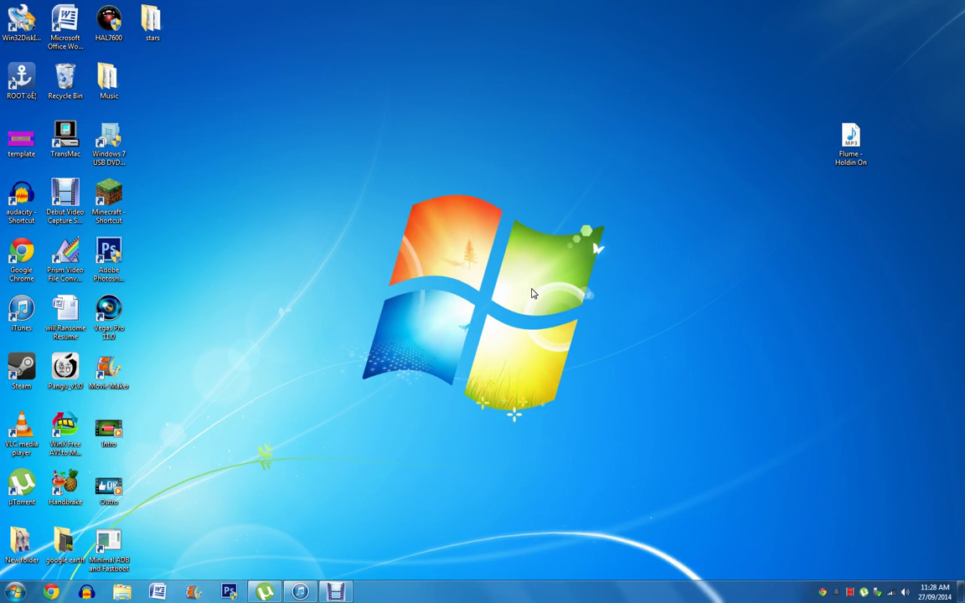
{"action": "left_click", "coordinate": [451, 292]}
{"action": "left_click_drag", "start_coordinate": [777, 57], "coordinate": [924, 291]}
{"action": "left_click", "coordinate": [916, 263]}
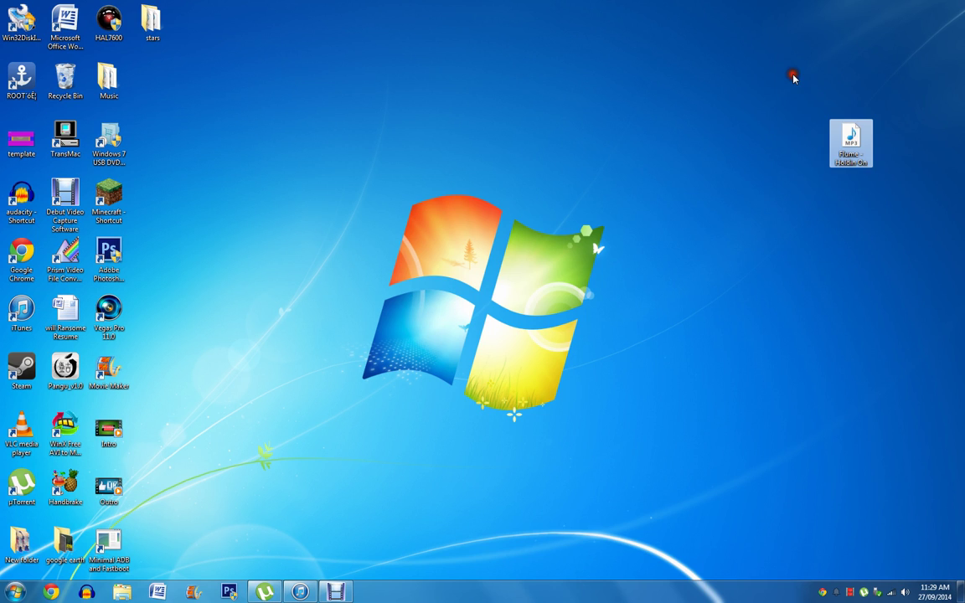
{"action": "left_click_drag", "start_coordinate": [788, 67], "coordinate": [884, 242]}
{"action": "left_click", "coordinate": [476, 328]}
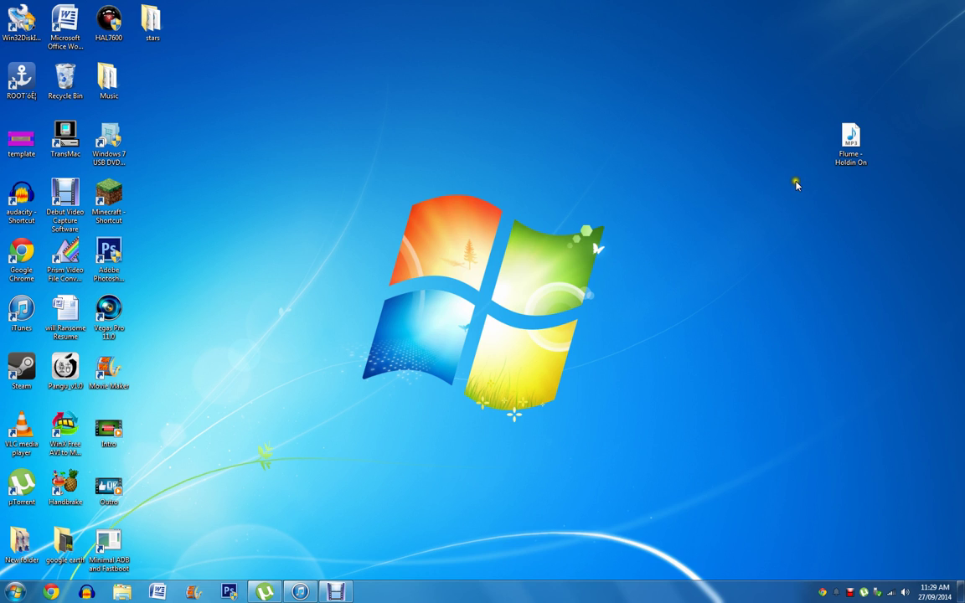
{"action": "left_click_drag", "start_coordinate": [781, 4], "coordinate": [919, 404]}
{"action": "left_click", "coordinate": [919, 408]}
{"action": "left_click", "coordinate": [863, 154]}
{"action": "left_click", "coordinate": [860, 219]}
{"action": "left_click_drag", "start_coordinate": [879, 18], "coordinate": [842, 317]}
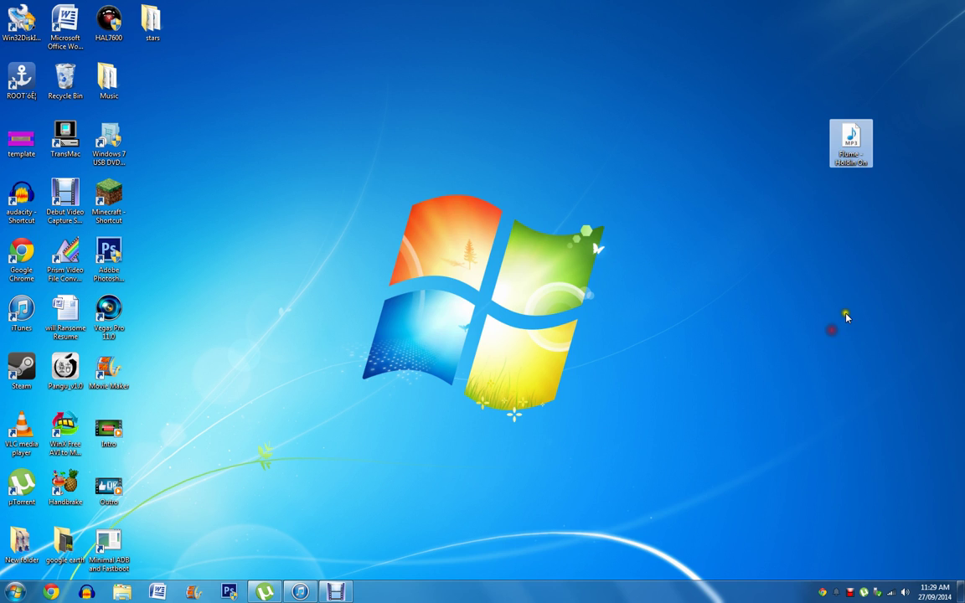
{"action": "left_click", "coordinate": [848, 314]}
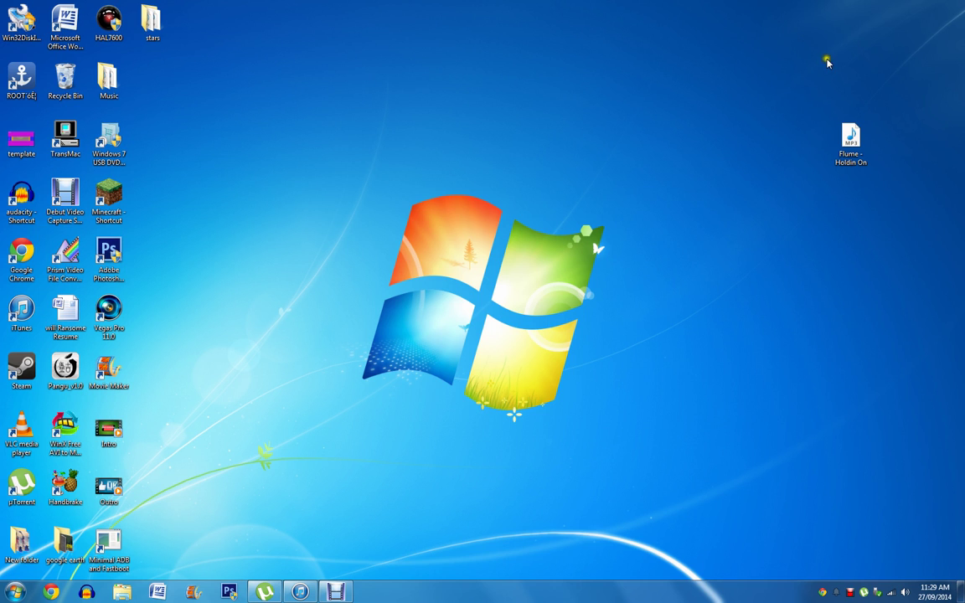
{"action": "left_click_drag", "start_coordinate": [825, 56], "coordinate": [891, 310]}
{"action": "left_click", "coordinate": [888, 316]}
{"action": "left_click_drag", "start_coordinate": [838, 168], "coordinate": [795, 226]}
{"action": "left_click", "coordinate": [780, 243]}
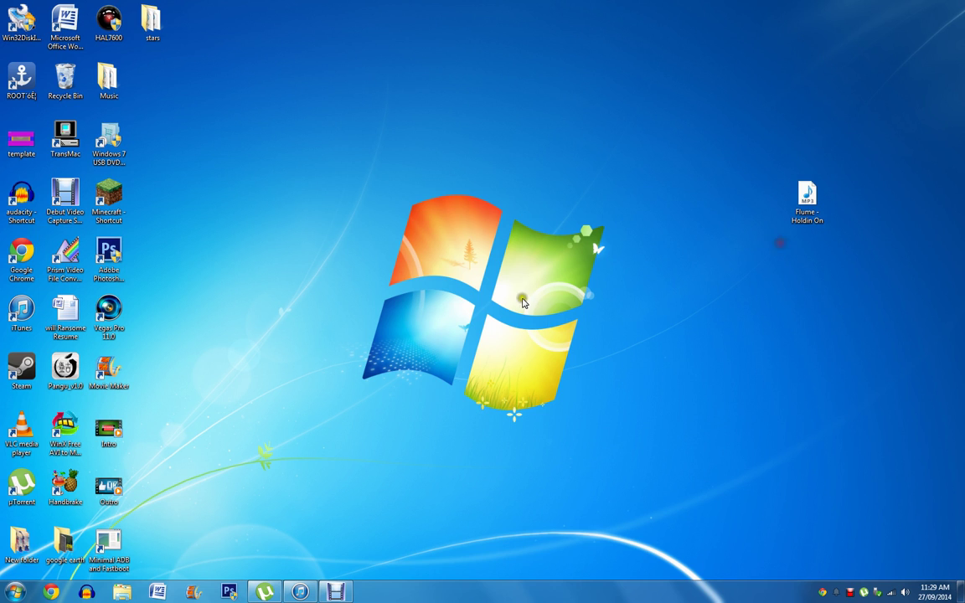
- Open the Control Panel and move its window toward the middle of the desktop
{"action": "left_click", "coordinate": [15, 591]}
{"action": "left_click", "coordinate": [194, 466]}
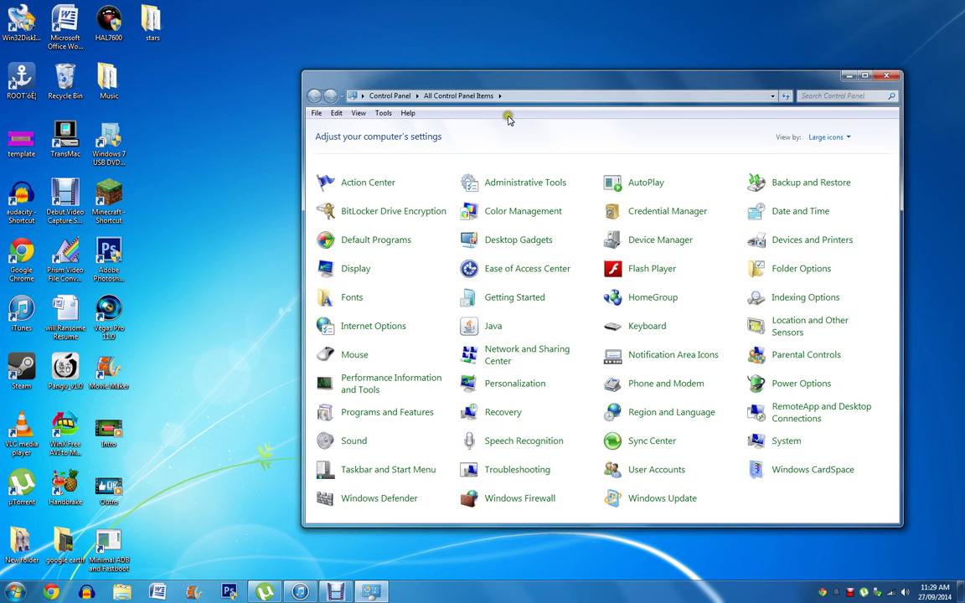
{"action": "left_click_drag", "start_coordinate": [527, 82], "coordinate": [444, 40]}
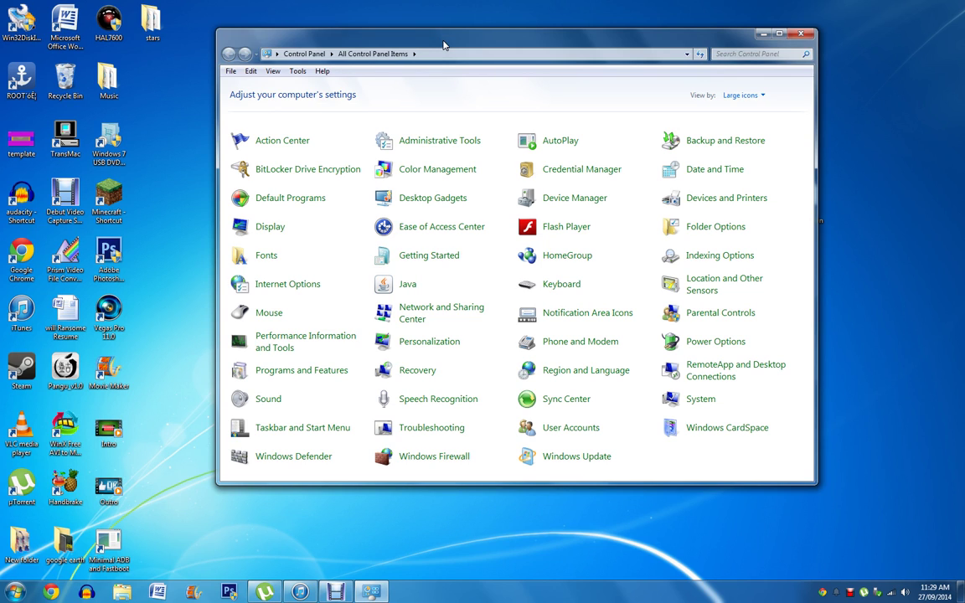
{"action": "left_click", "coordinate": [444, 41]}
{"action": "left_click", "coordinate": [446, 42]}
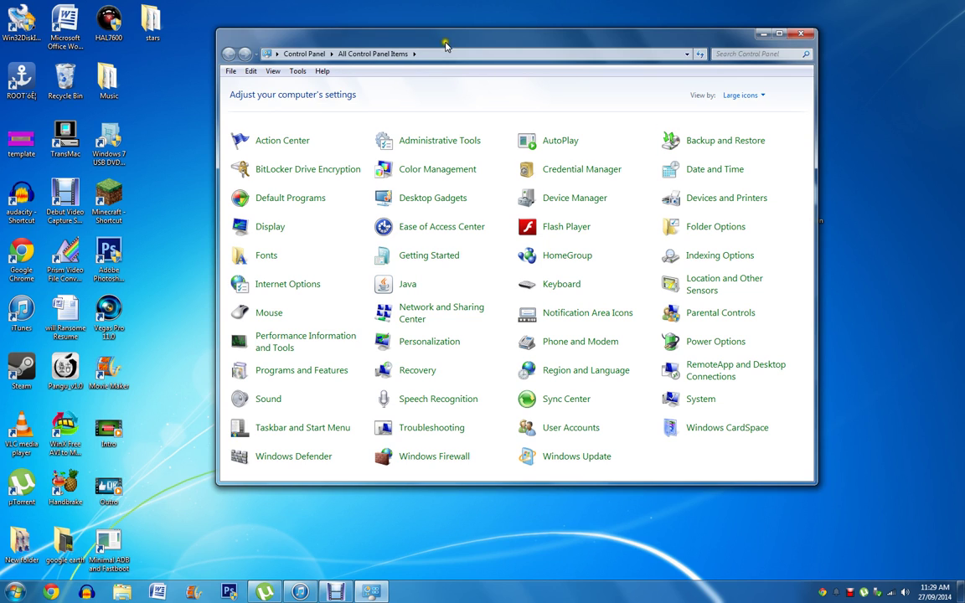
{"action": "left_click", "coordinate": [712, 229]}
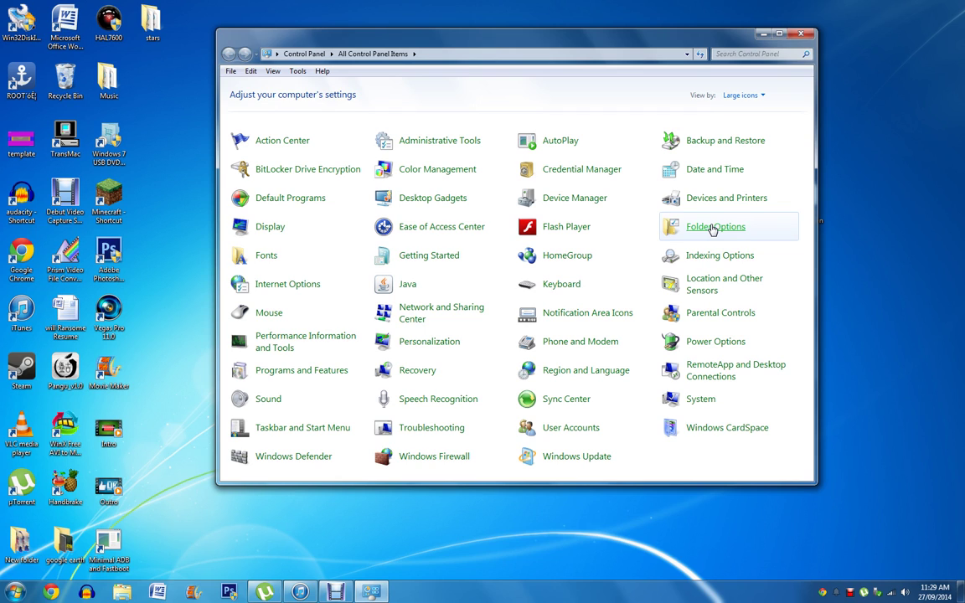
{"action": "left_click", "coordinate": [713, 227]}
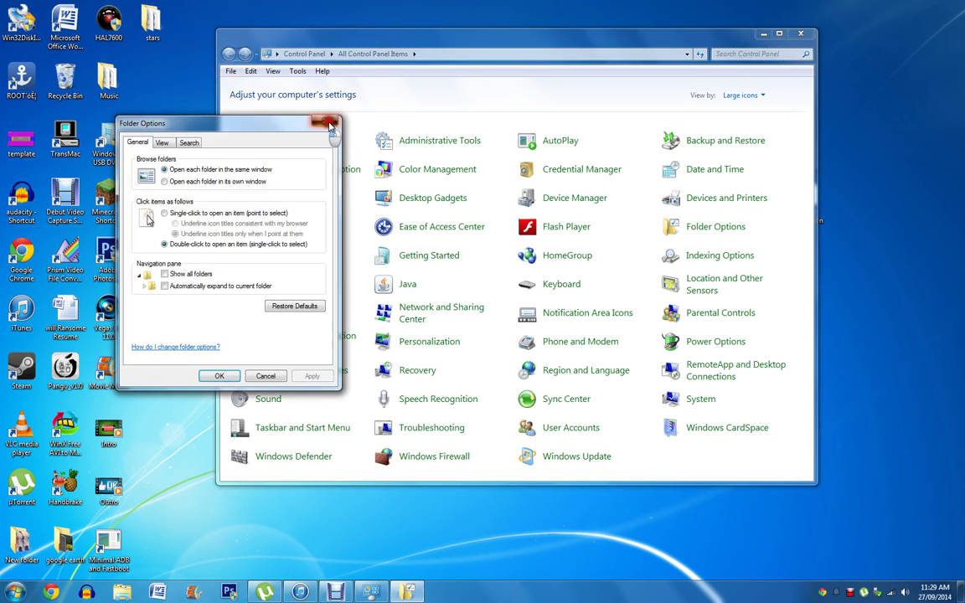
{"action": "left_click", "coordinate": [325, 122]}
- Switch the Control Panel view to Category and Small icons, and return it to Large icons
{"action": "left_click", "coordinate": [768, 96]}
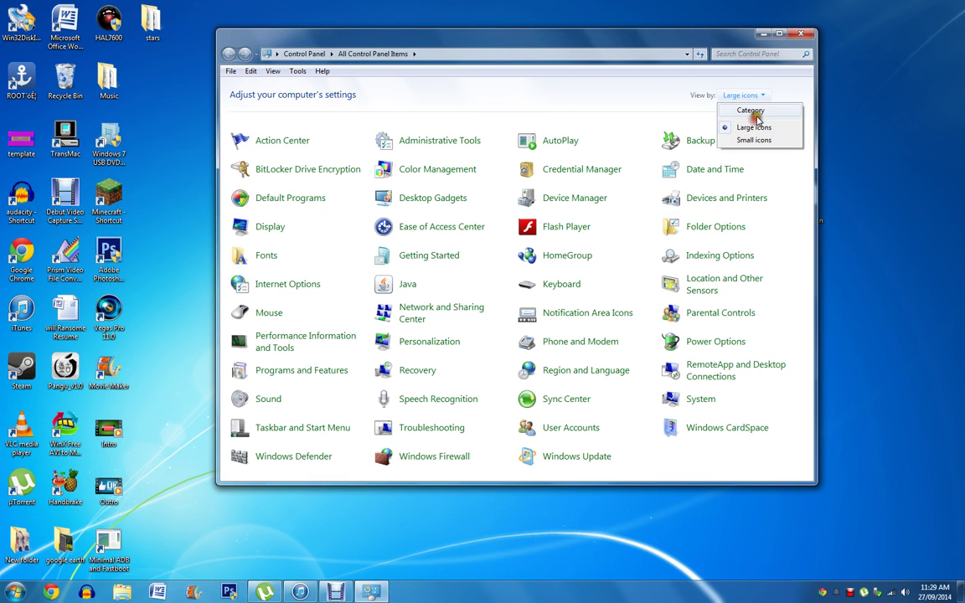
{"action": "left_click", "coordinate": [754, 111]}
{"action": "left_click", "coordinate": [700, 97]}
{"action": "left_click", "coordinate": [705, 140]}
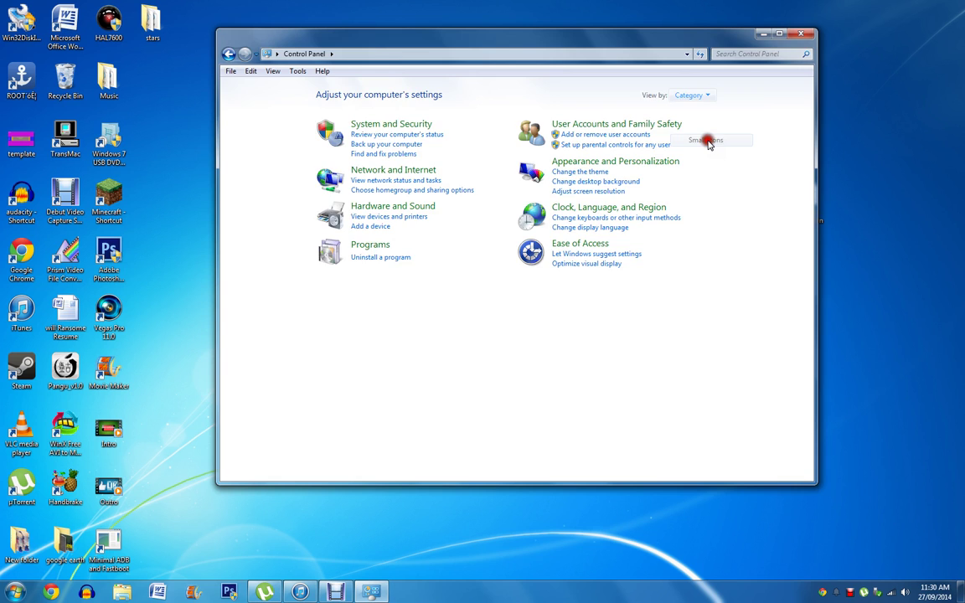
{"action": "left_click", "coordinate": [740, 95]}
{"action": "left_click", "coordinate": [746, 128]}
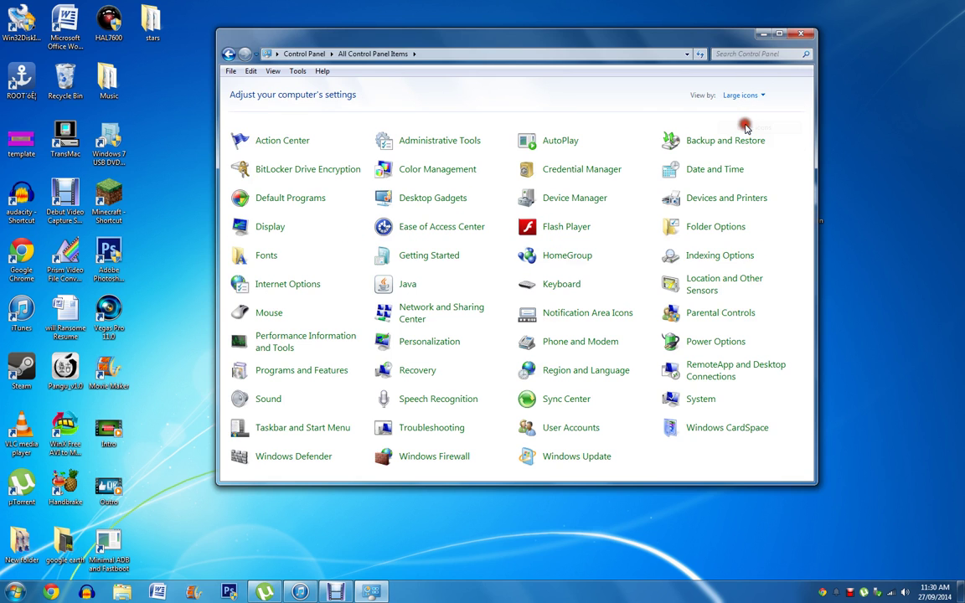
- Turn off "Hide extensions for known file types" in the advanced Folder Options, apply it and close the Control Panel
{"action": "left_click", "coordinate": [713, 225]}
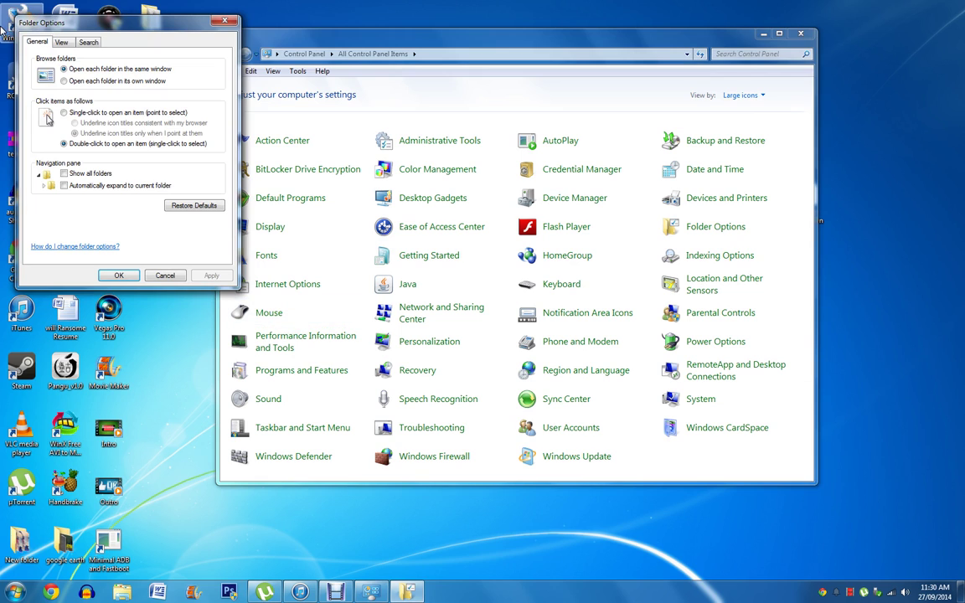
{"action": "left_click", "coordinate": [65, 43]}
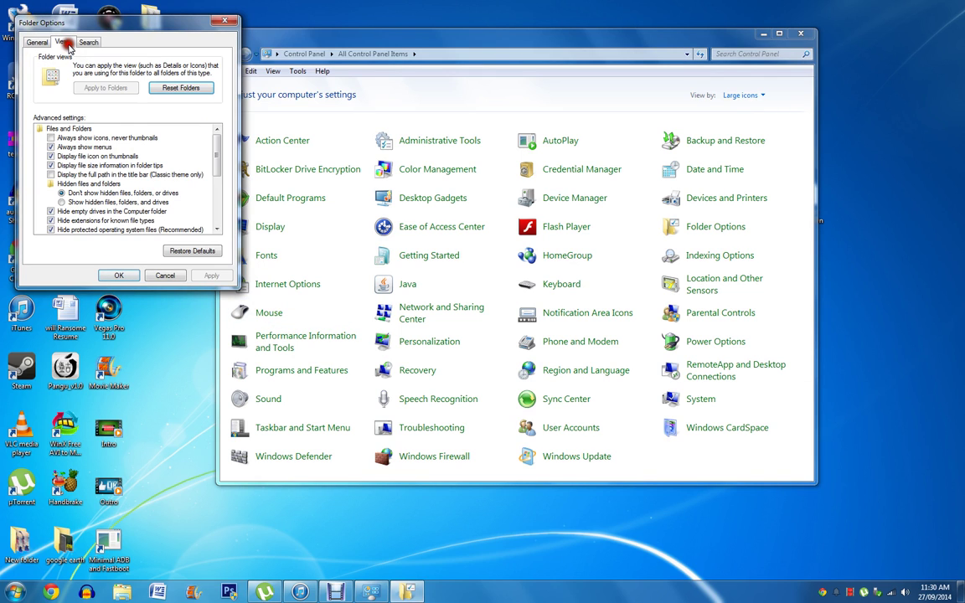
{"action": "left_click", "coordinate": [78, 219]}
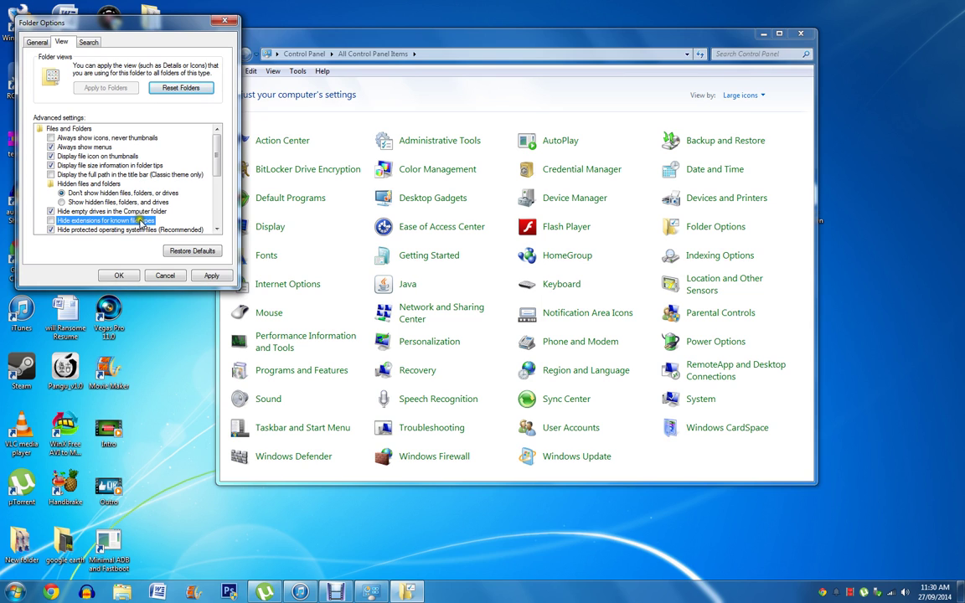
{"action": "left_click", "coordinate": [202, 275]}
{"action": "left_click", "coordinate": [124, 274]}
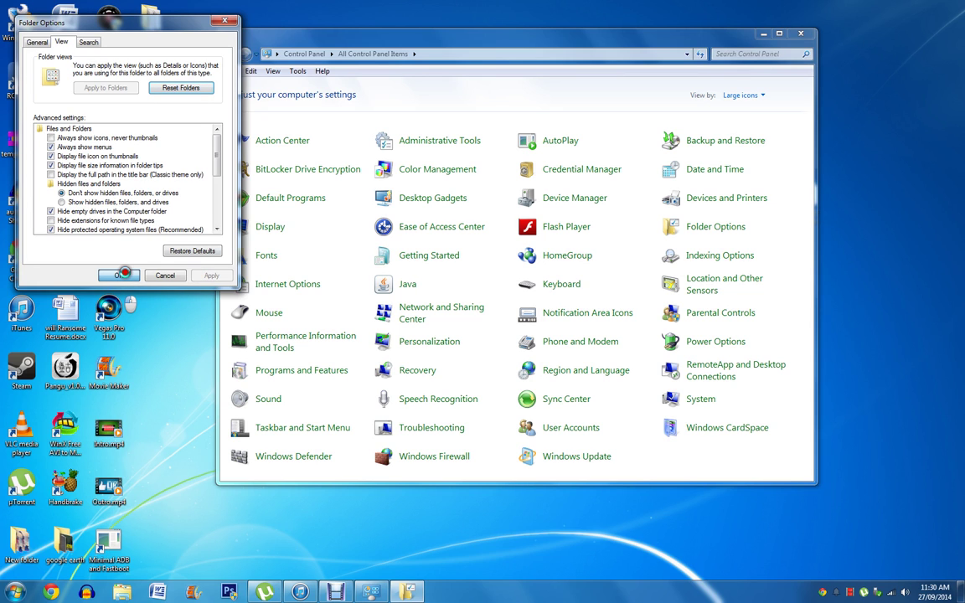
{"action": "left_click", "coordinate": [793, 33]}
- Check the extension in the desktop MP3's editable file name, dismiss the update notification and leave the name as it is
{"action": "left_click_drag", "start_coordinate": [767, 92], "coordinate": [821, 273]}
{"action": "left_click", "coordinate": [817, 219]}
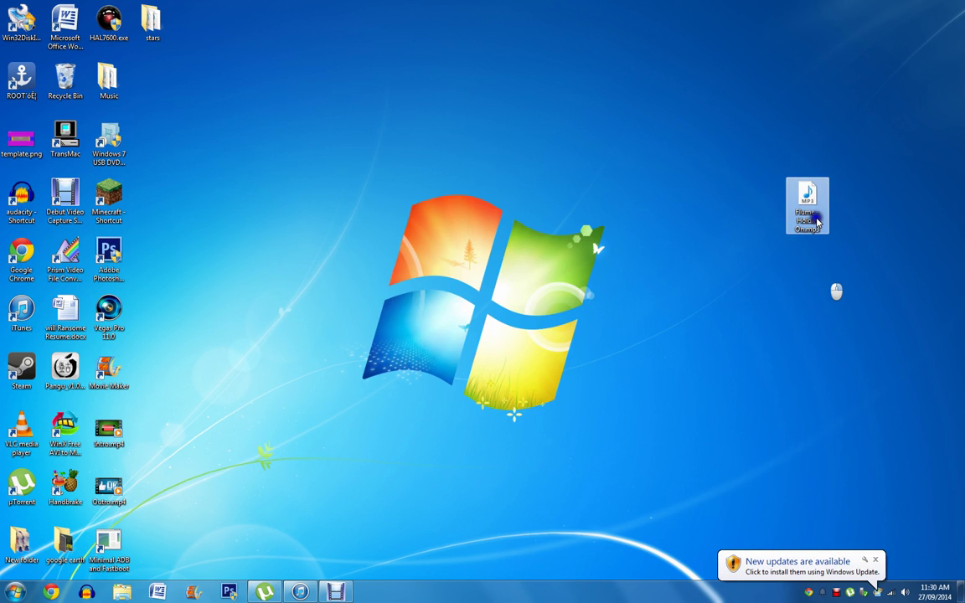
{"action": "right_click", "coordinate": [817, 219]}
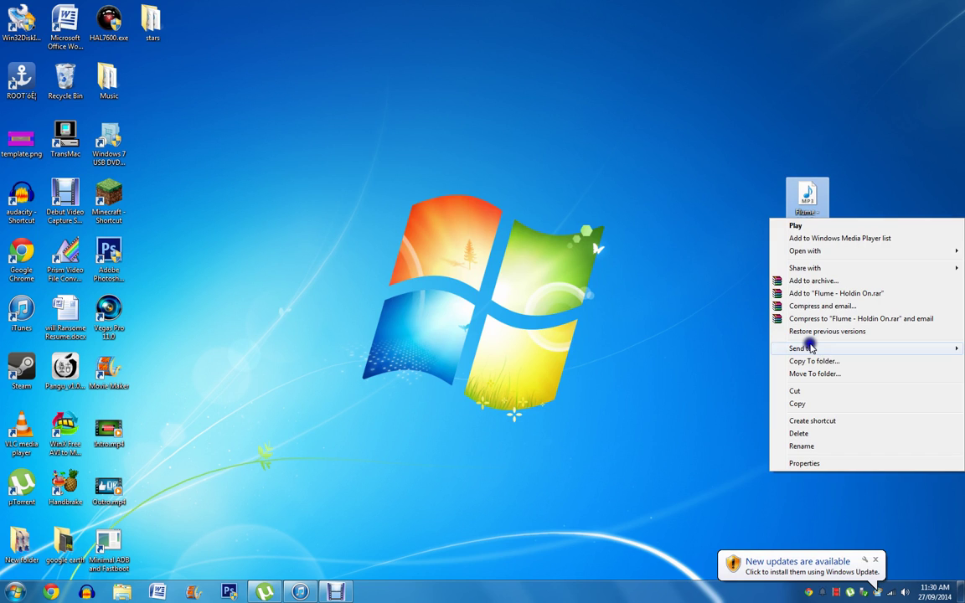
{"action": "left_click", "coordinate": [801, 446]}
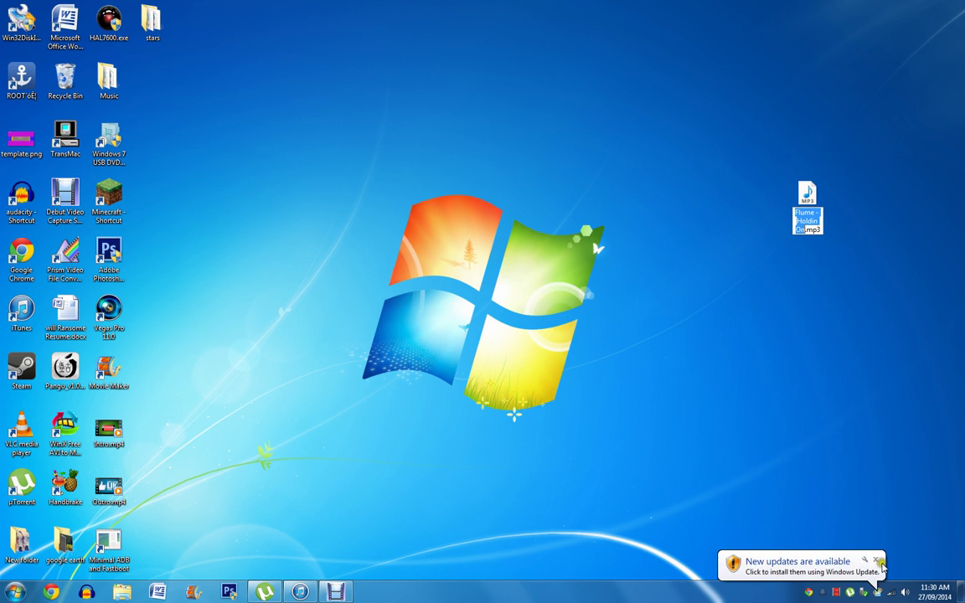
{"action": "left_click", "coordinate": [876, 560]}
{"action": "left_click", "coordinate": [736, 327]}
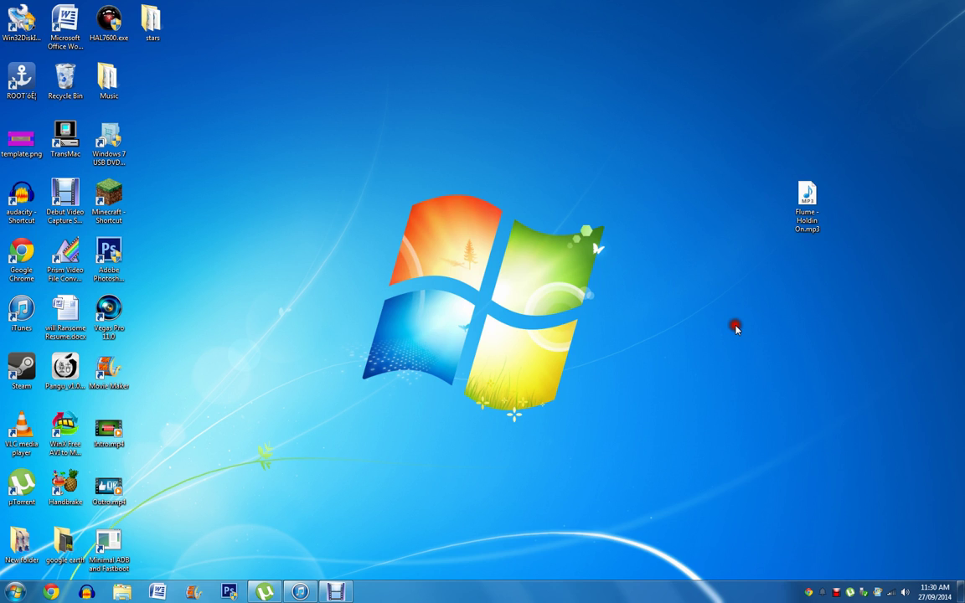
{"action": "right_click", "coordinate": [265, 589]}
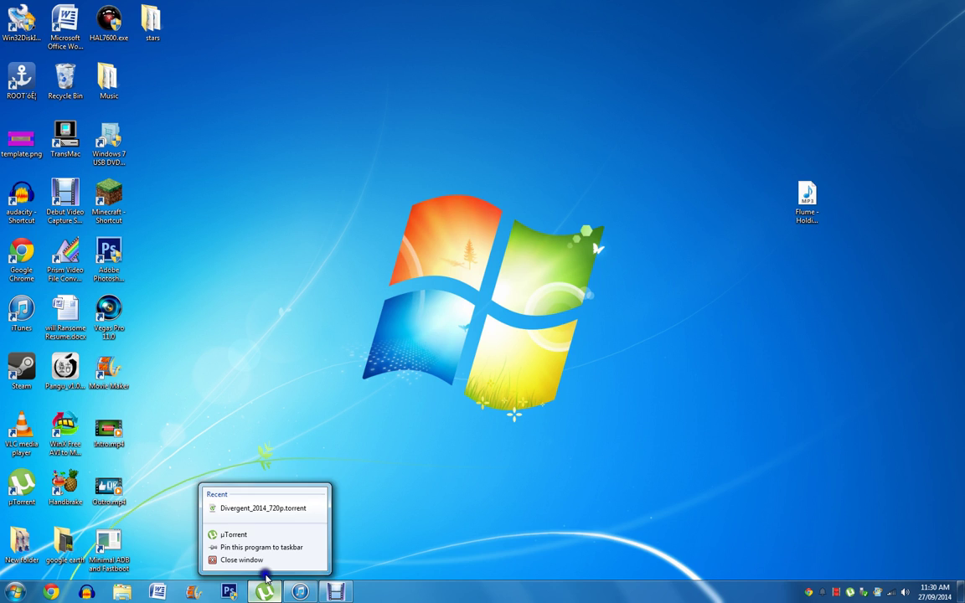
{"action": "left_click", "coordinate": [265, 586]}
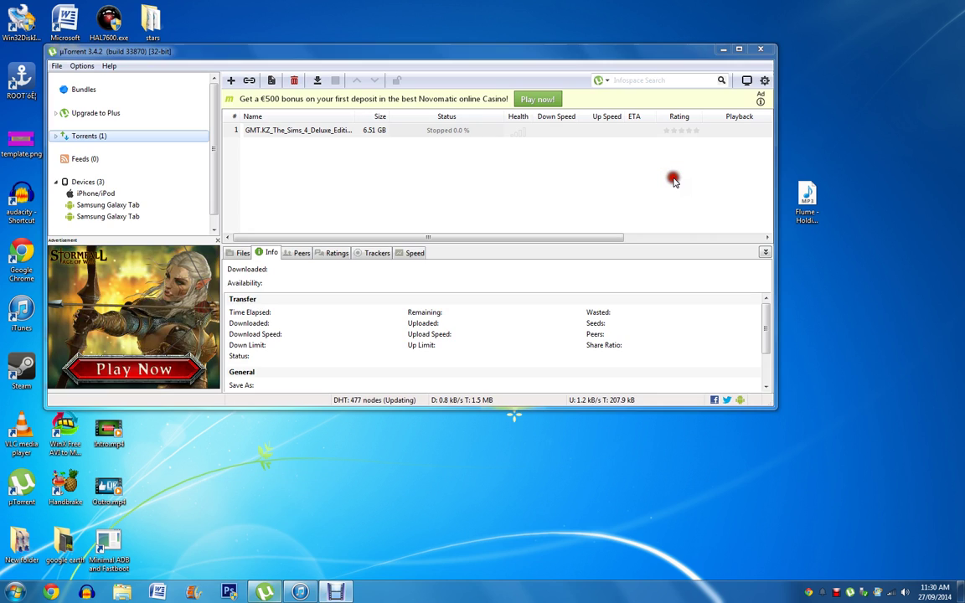
{"action": "left_click", "coordinate": [724, 51]}
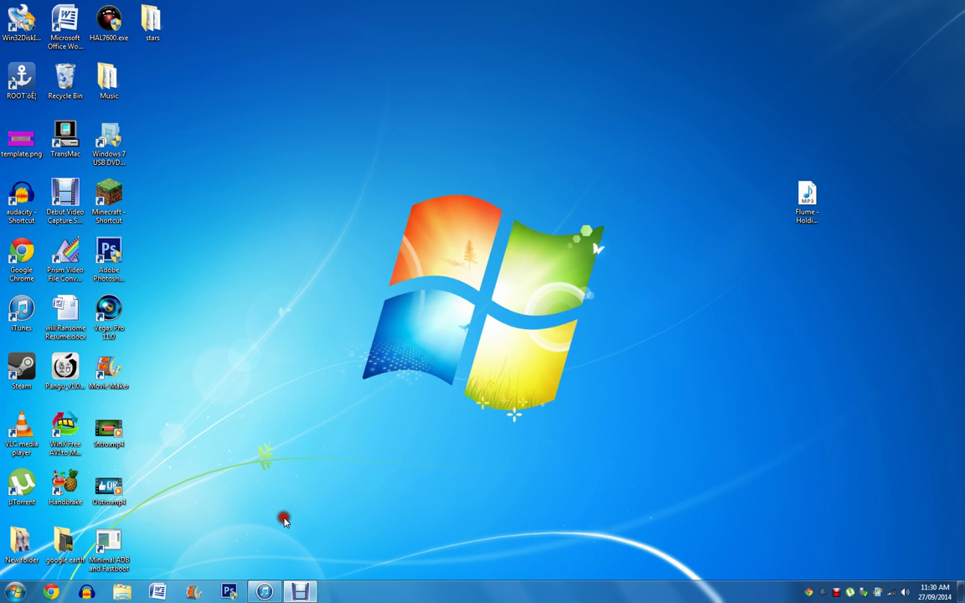
- Switch to iTunes and place its window so the desktop MP3 file stays accessible
{"action": "left_click", "coordinate": [263, 592]}
{"action": "left_click_drag", "start_coordinate": [762, 11], "coordinate": [504, 10]}
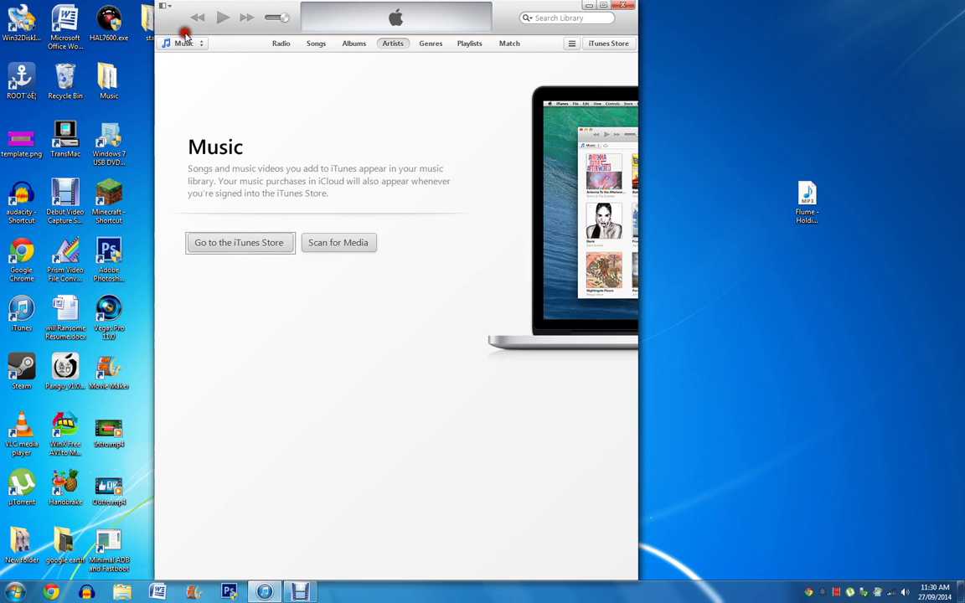
- View the Tones library in iTunes and return to the Music library
{"action": "left_click", "coordinate": [184, 43]}
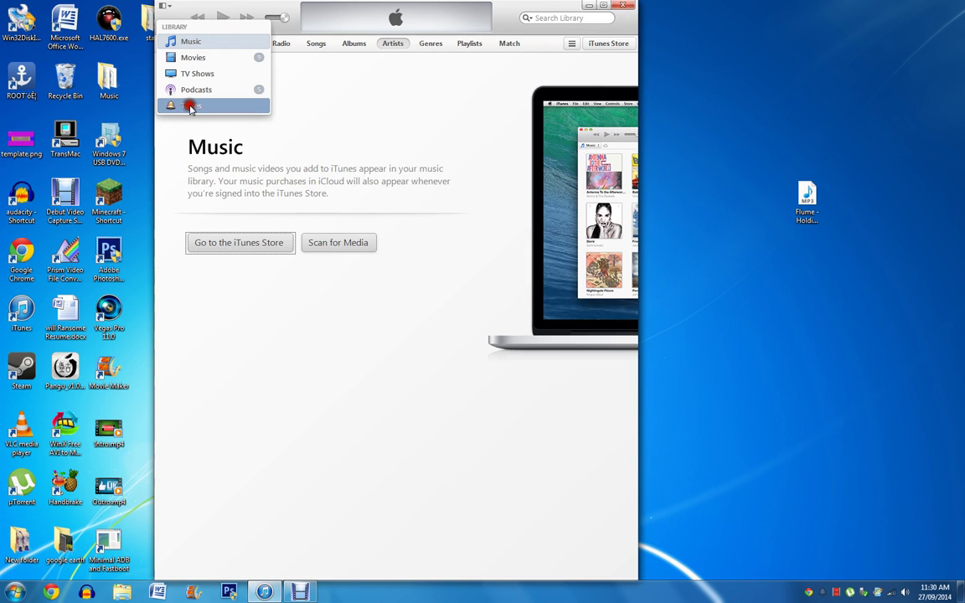
{"action": "left_click", "coordinate": [191, 107]}
{"action": "left_click", "coordinate": [191, 44]}
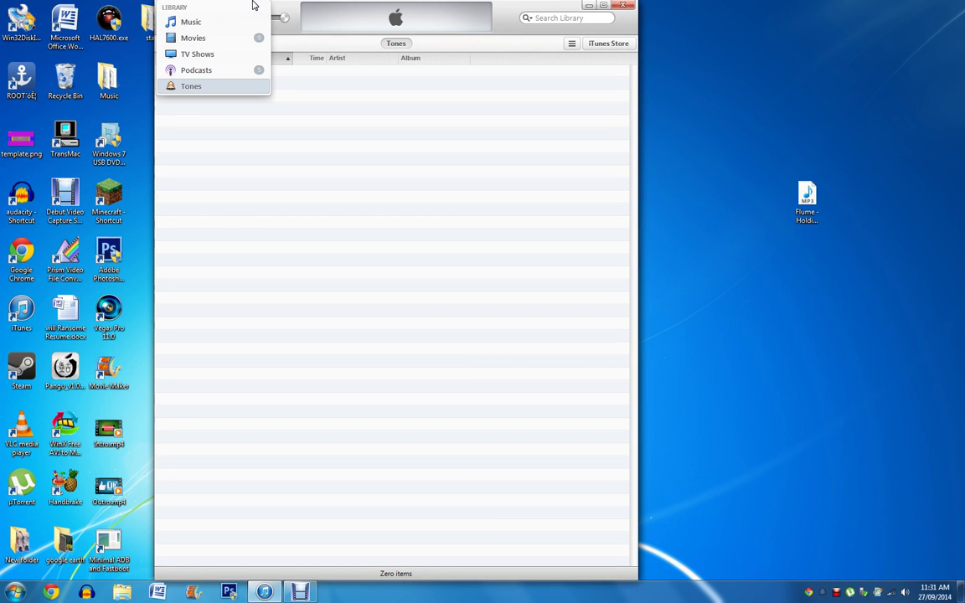
{"action": "left_click", "coordinate": [214, 19]}
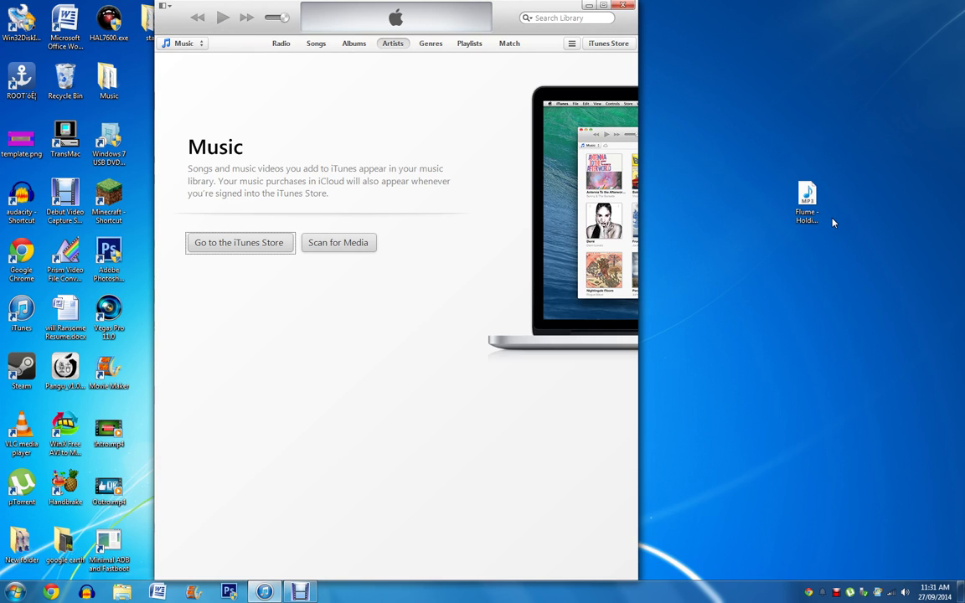
- Add the desktop file "Flume - Holdin On.mp3" to the iTunes Music library
{"action": "left_click", "coordinate": [185, 43]}
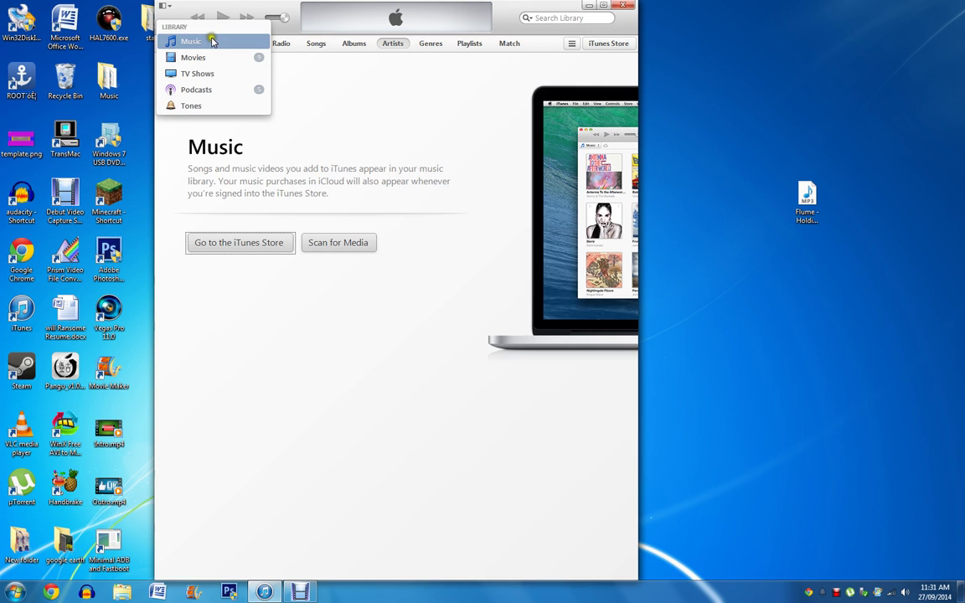
{"action": "left_click", "coordinate": [483, 126]}
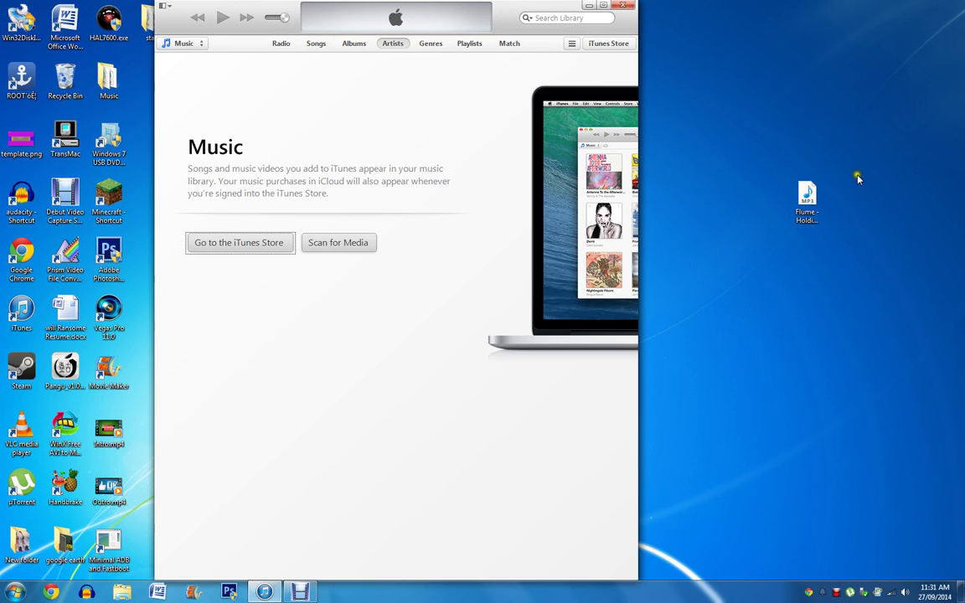
{"action": "left_click_drag", "start_coordinate": [859, 178], "coordinate": [794, 386]}
{"action": "left_click", "coordinate": [268, 142]}
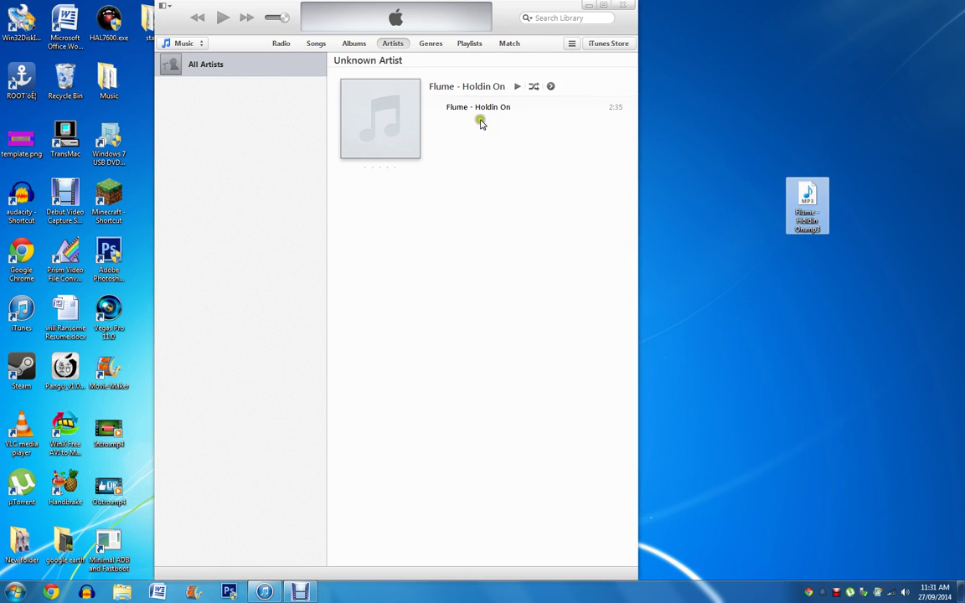
- Create an AAC version of the "Flume - Holdin On" song in the Music library
{"action": "left_click", "coordinate": [496, 109]}
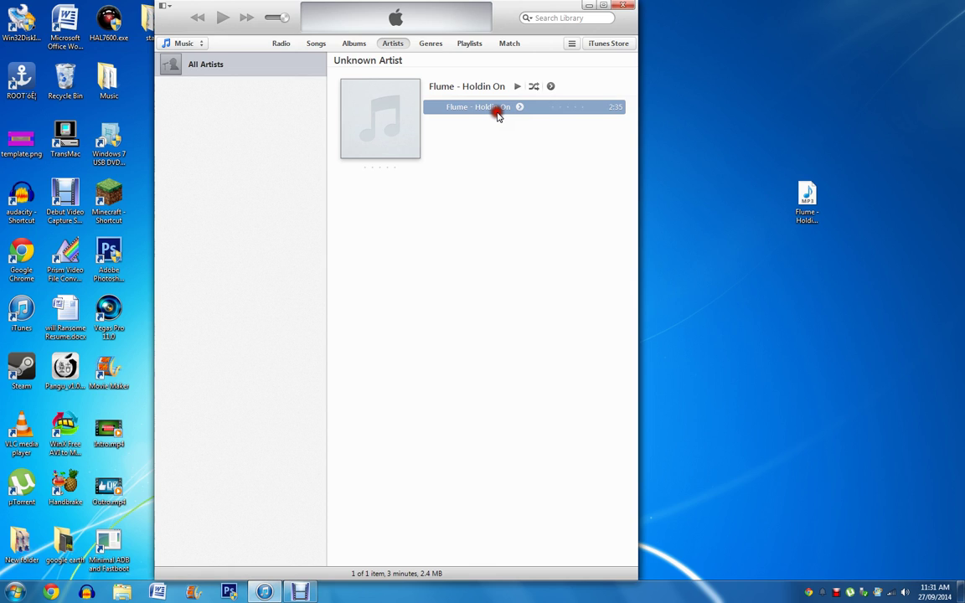
{"action": "right_click", "coordinate": [468, 114]}
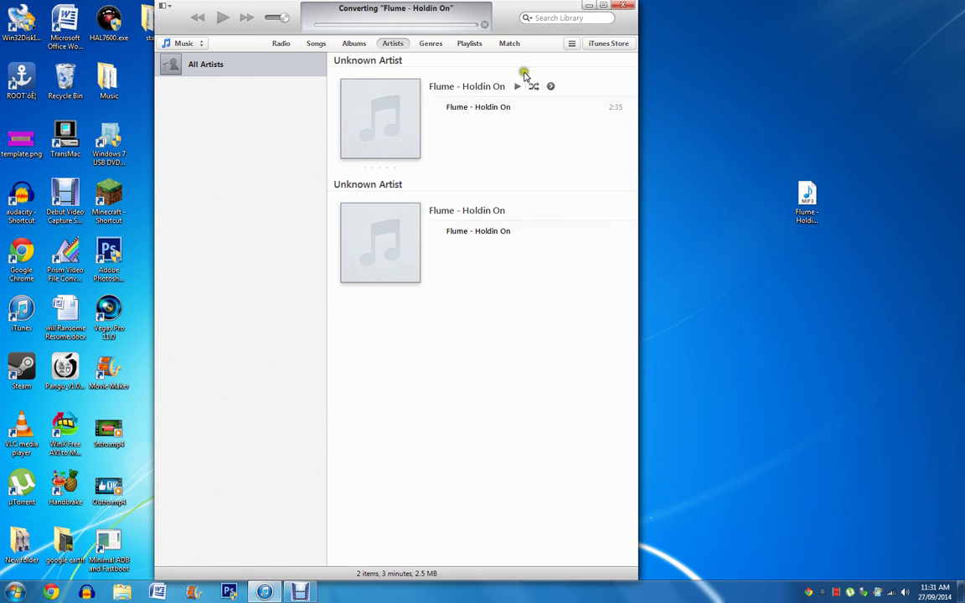
- Open the information summary of the converted "Flume - Holdin On" copy to check its file kind
{"action": "right_click", "coordinate": [495, 230]}
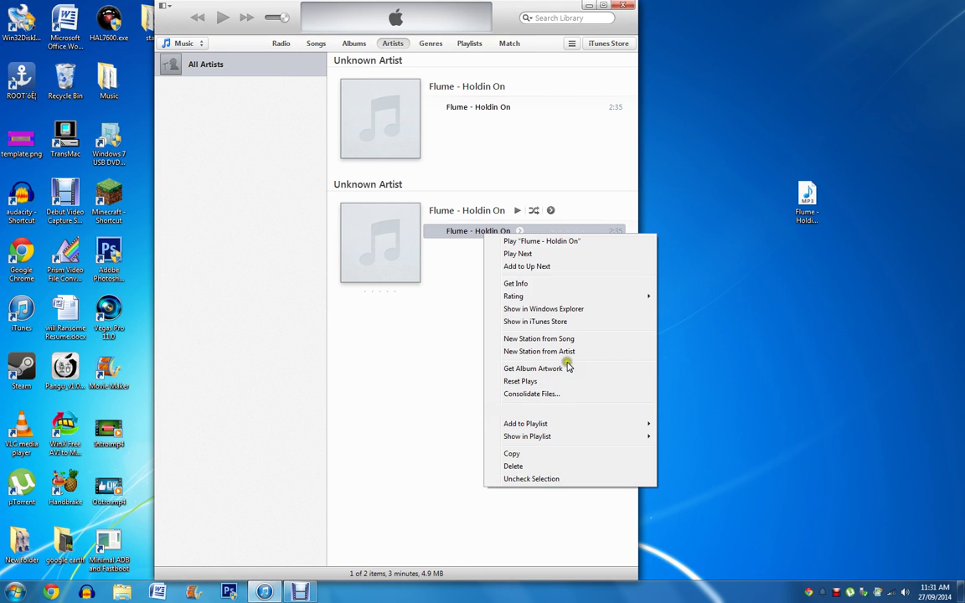
{"action": "left_click", "coordinate": [555, 285]}
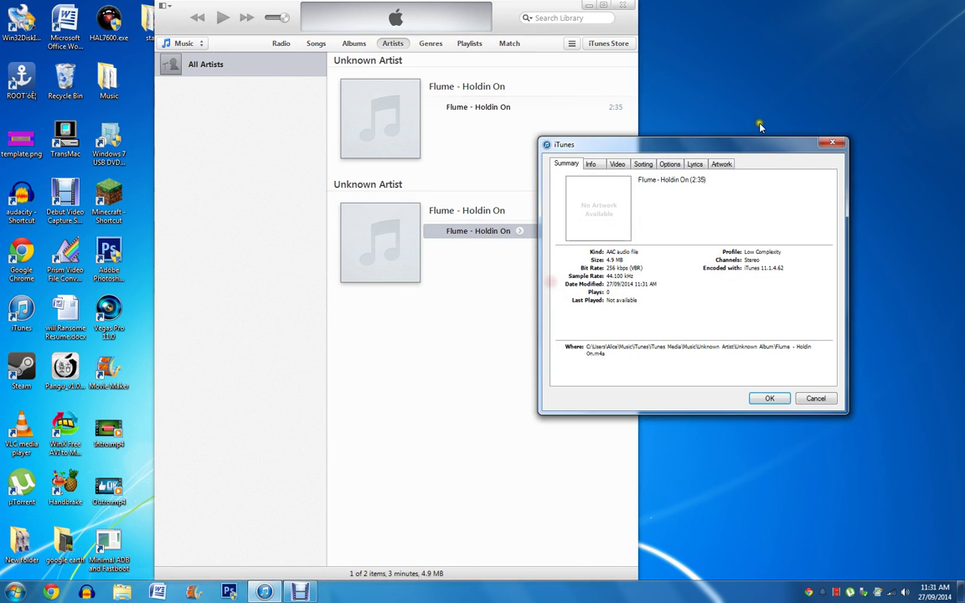
- Open the playback options of the AAC copy of "Flume - Holdin On" and enable its start and stop times
{"action": "left_click_drag", "start_coordinate": [597, 140], "coordinate": [637, 98]}
{"action": "left_click", "coordinate": [630, 124]}
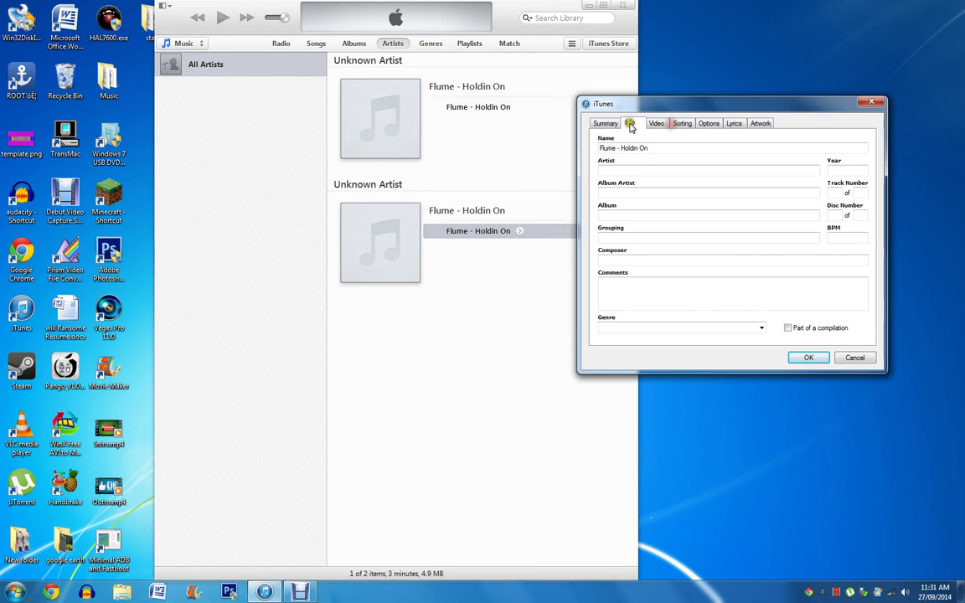
{"action": "left_click", "coordinate": [657, 124]}
{"action": "left_click", "coordinate": [682, 123]}
{"action": "left_click", "coordinate": [709, 123]}
{"action": "left_click", "coordinate": [731, 123]}
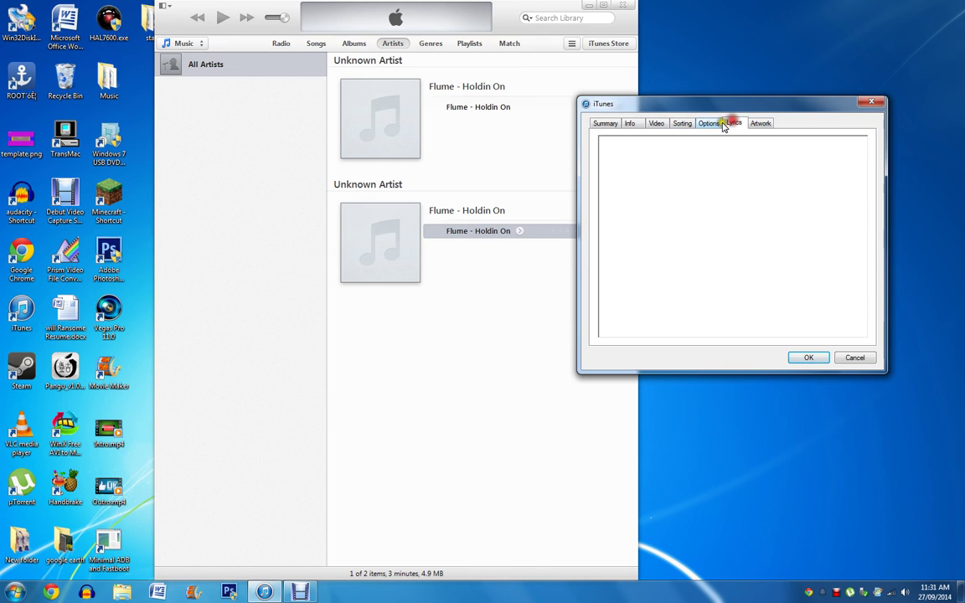
{"action": "left_click", "coordinate": [719, 124]}
{"action": "left_click", "coordinate": [687, 240]}
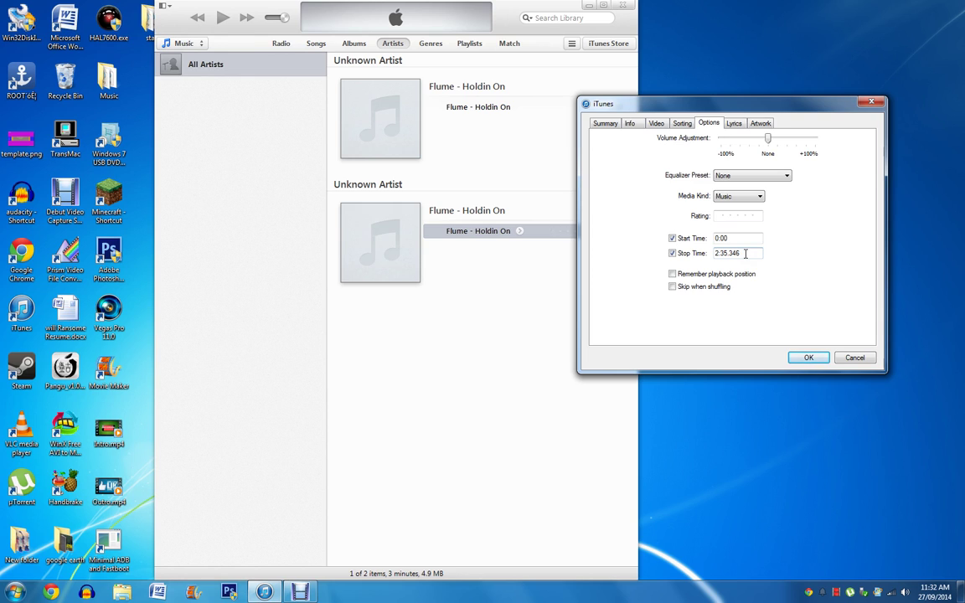
- Set the AAC copy's stop time to 0:30 and apply the change
{"action": "left_click_drag", "start_coordinate": [745, 254], "coordinate": [662, 260]}
{"action": "type", "text": "30"}
{"action": "key", "text": "BackSpace"}
{"action": "key", "text": "BackSpace"}
{"action": "type", "text": "0:30"}
{"action": "left_click", "coordinate": [811, 358]}
- Create another AAC version of the "Flume - Holdin On" copy that now stops at 0:30
{"action": "right_click", "coordinate": [493, 235]}
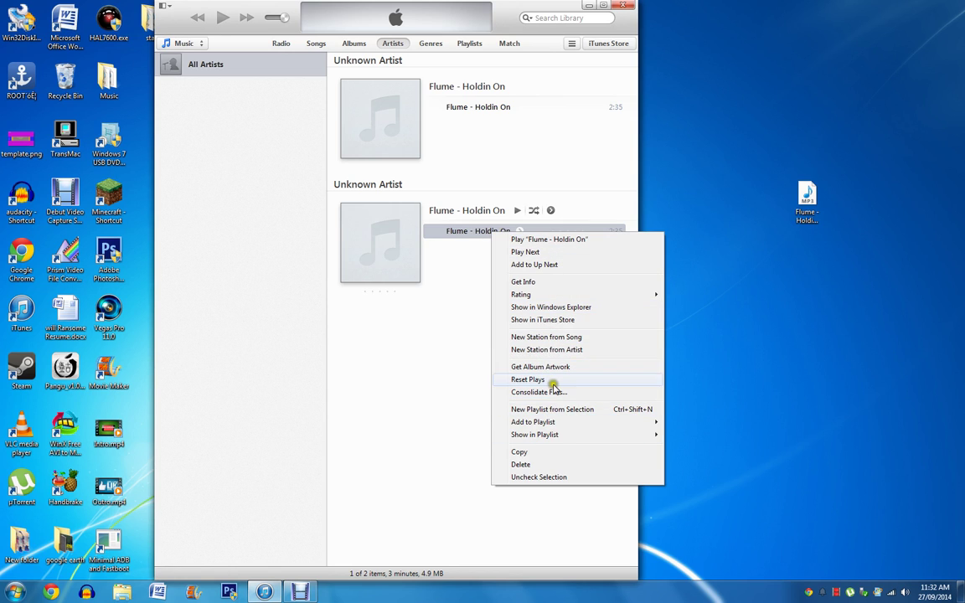
{"action": "left_click", "coordinate": [441, 297]}
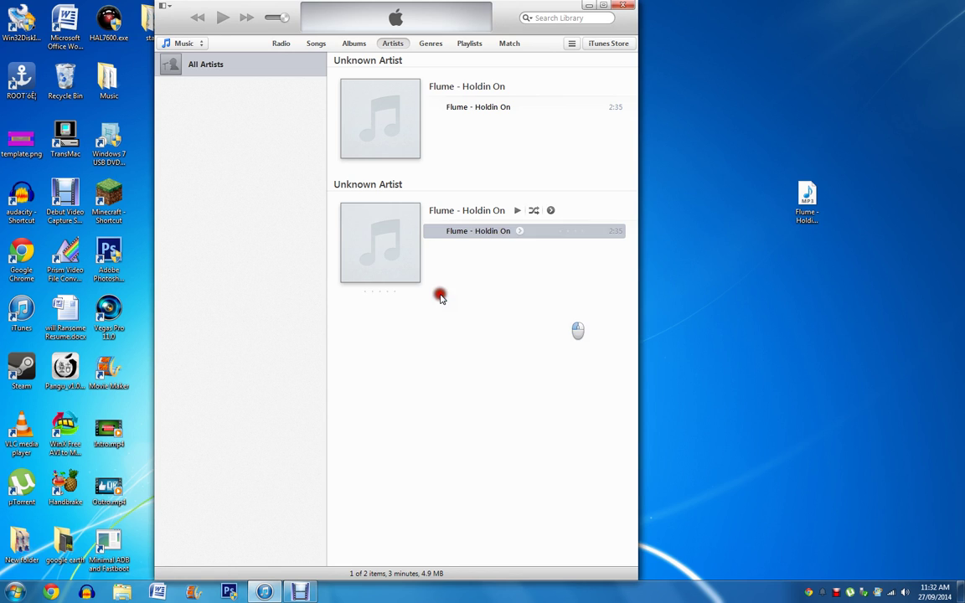
{"action": "right_click", "coordinate": [477, 233]}
{"action": "left_click", "coordinate": [539, 406]}
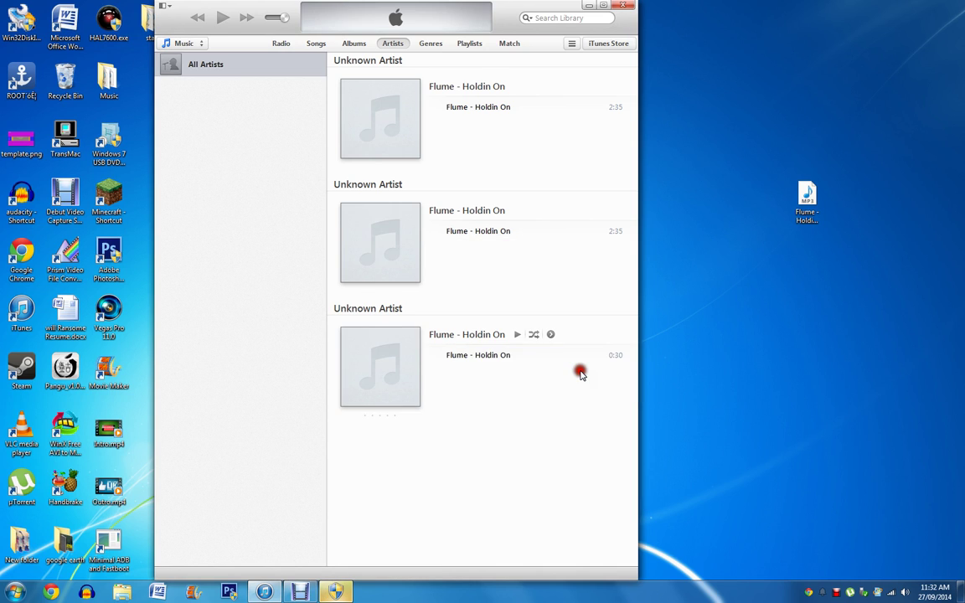
{"action": "left_click", "coordinate": [617, 356]}
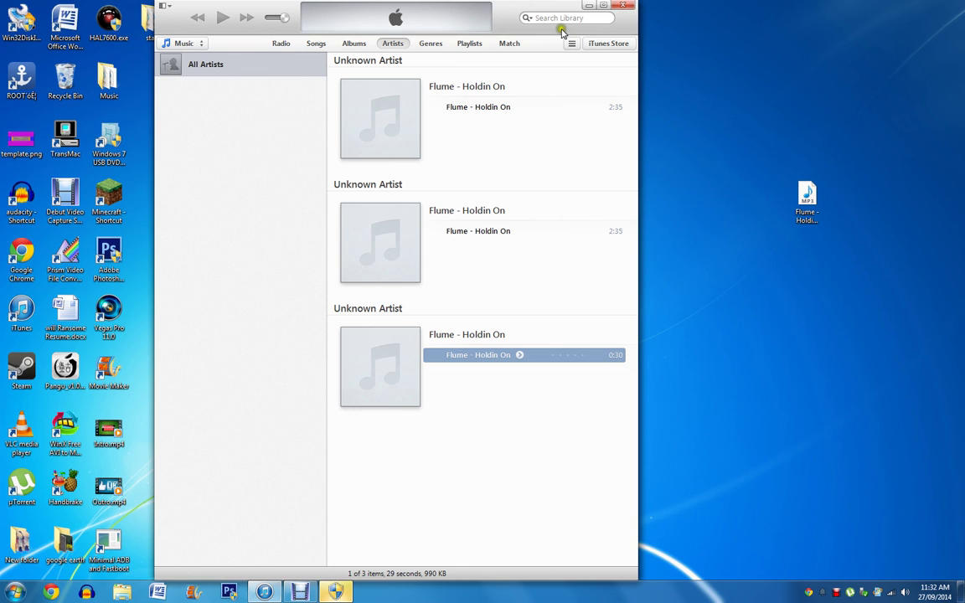
{"action": "left_click", "coordinate": [483, 365]}
{"action": "right_click", "coordinate": [482, 365]}
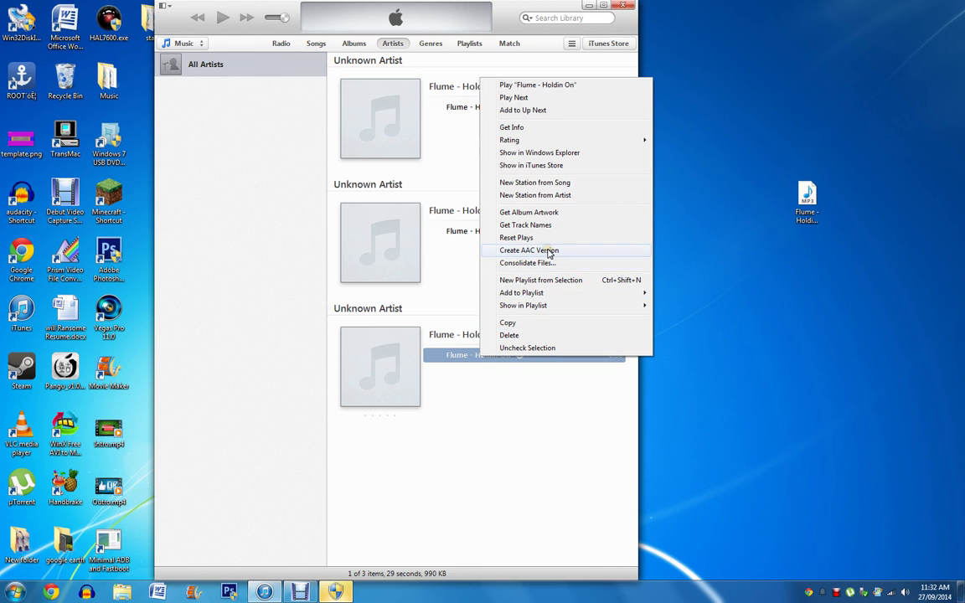
{"action": "left_click", "coordinate": [467, 494]}
{"action": "left_click", "coordinate": [478, 355]}
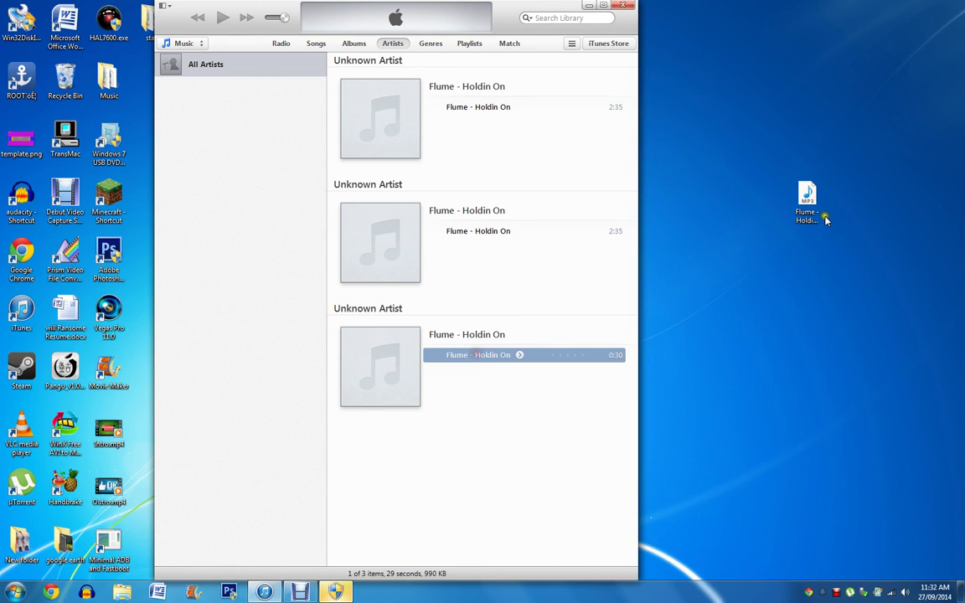
- Copy the 0:30 version of "Flume - Holdin On" from the Music library to the desktop and close iTunes
{"action": "left_click_drag", "start_coordinate": [812, 208], "coordinate": [880, 126]}
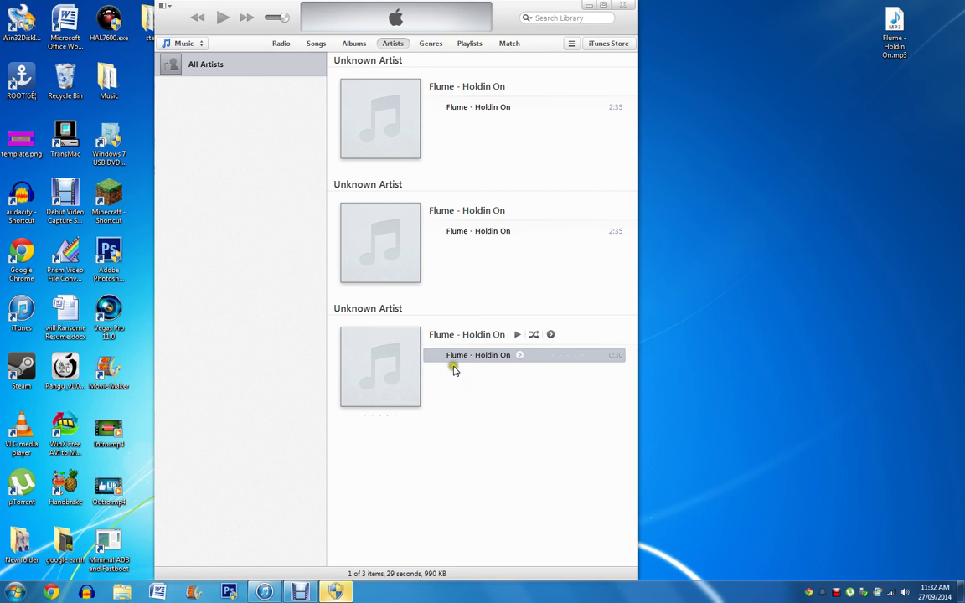
{"action": "left_click_drag", "start_coordinate": [466, 355], "coordinate": [790, 402]}
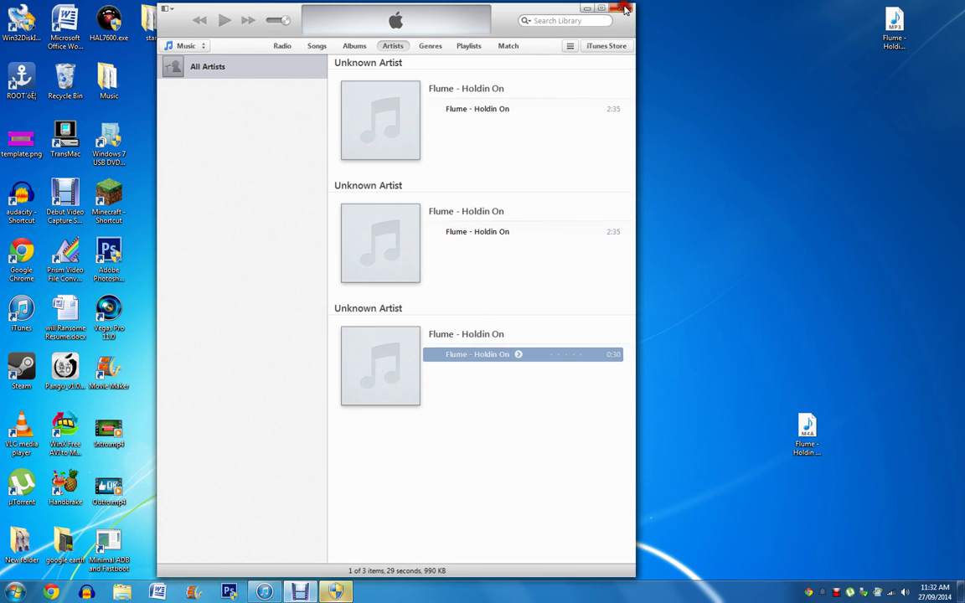
{"action": "left_click", "coordinate": [625, 7]}
- Try to rename the M4A file on the desktop as "Holding On - Flume.m4a" and close the unresponsive Windows Explorer
{"action": "left_click", "coordinate": [817, 455]}
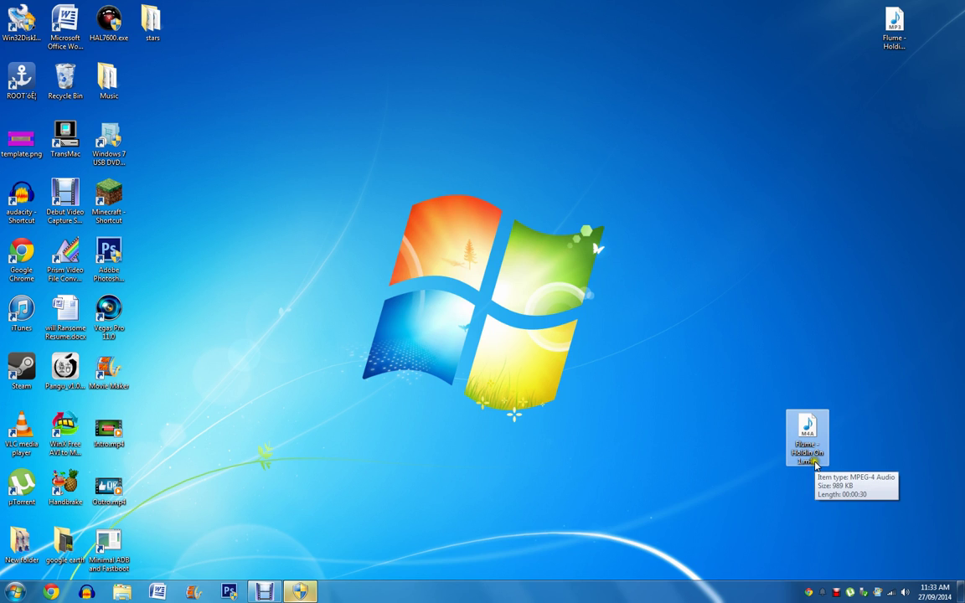
{"action": "right_click", "coordinate": [817, 466]}
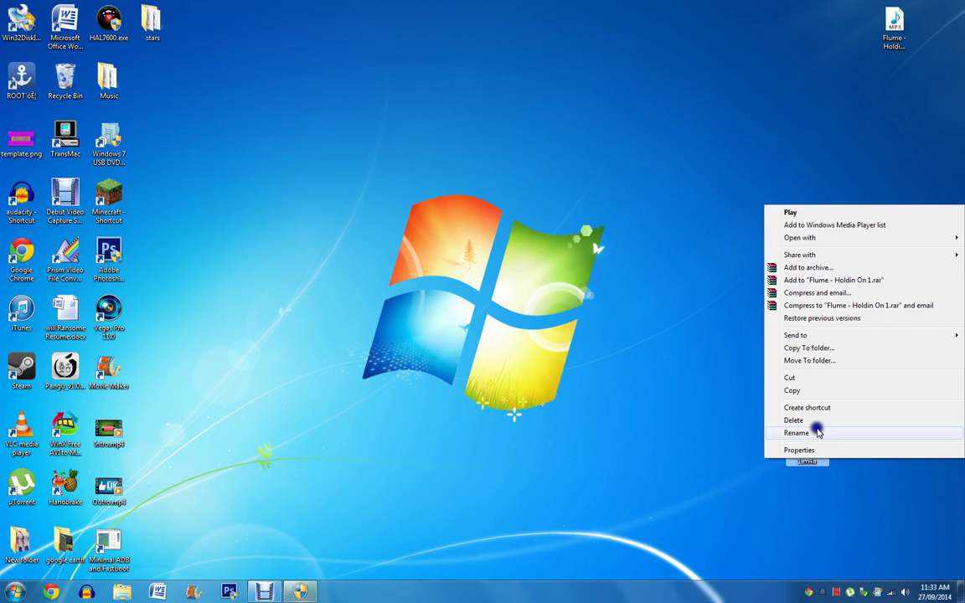
{"action": "left_click", "coordinate": [817, 432]}
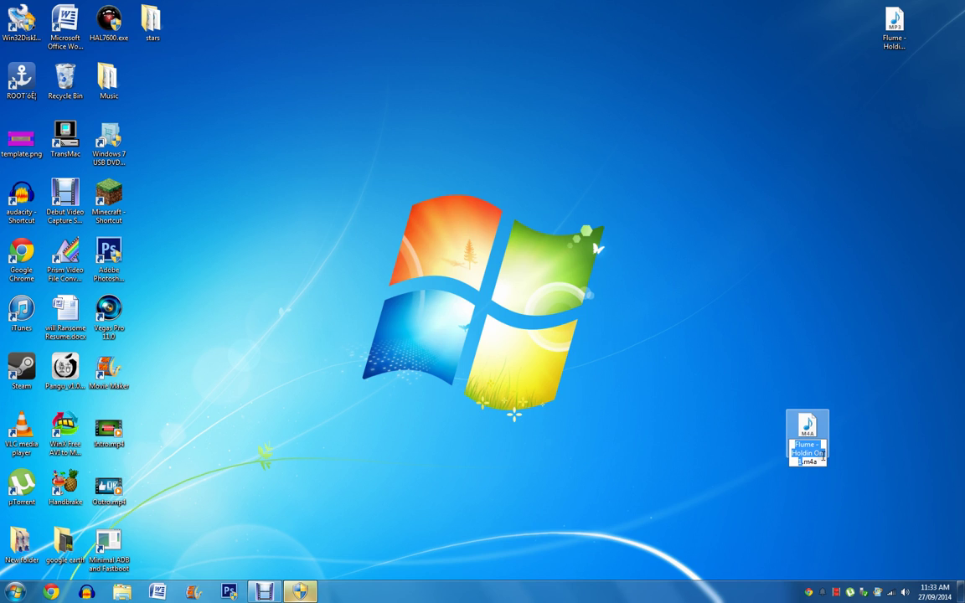
{"action": "type", "text": "Holdi"}
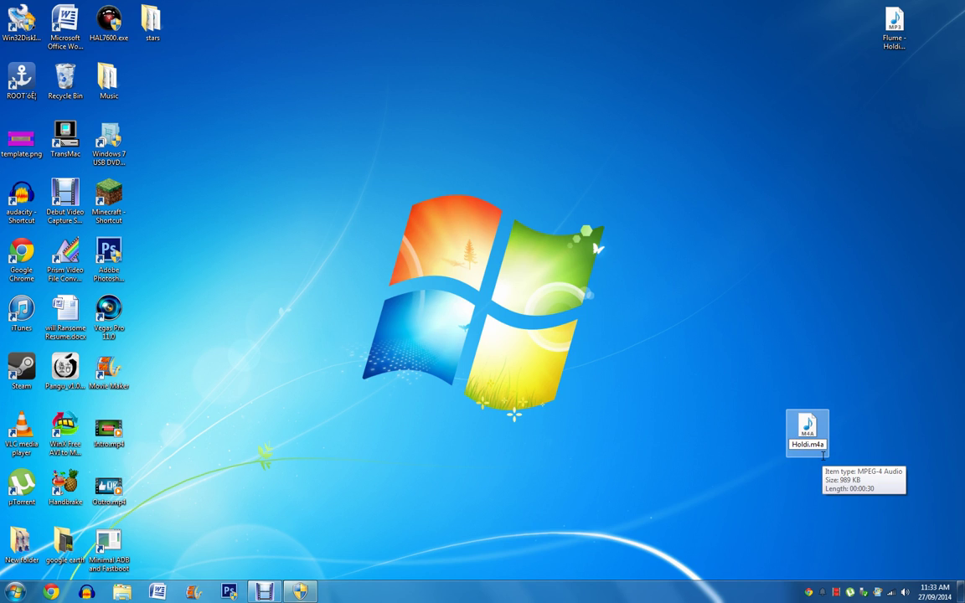
{"action": "type", "text": "ng On"}
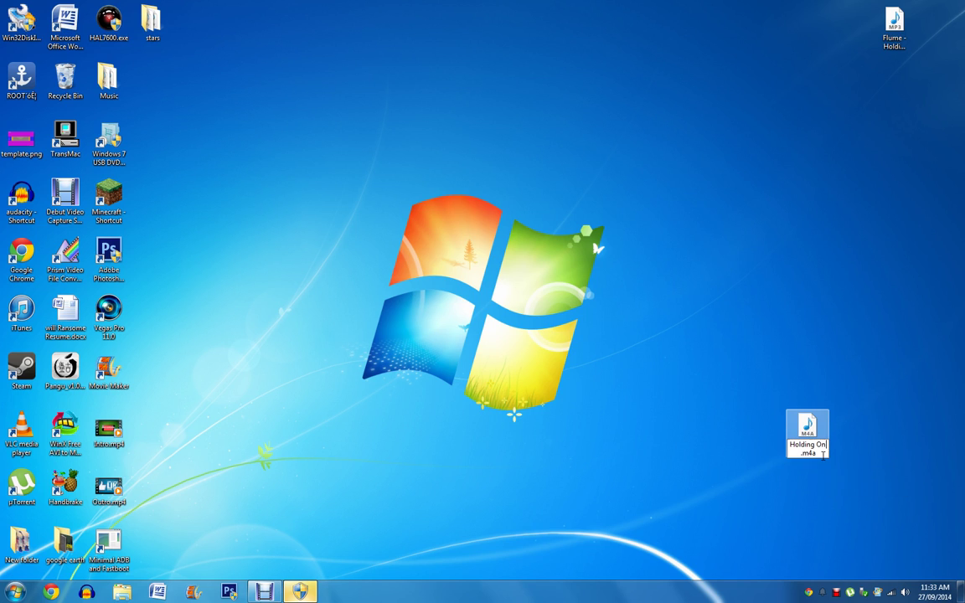
{"action": "type", "text": " - Flume"}
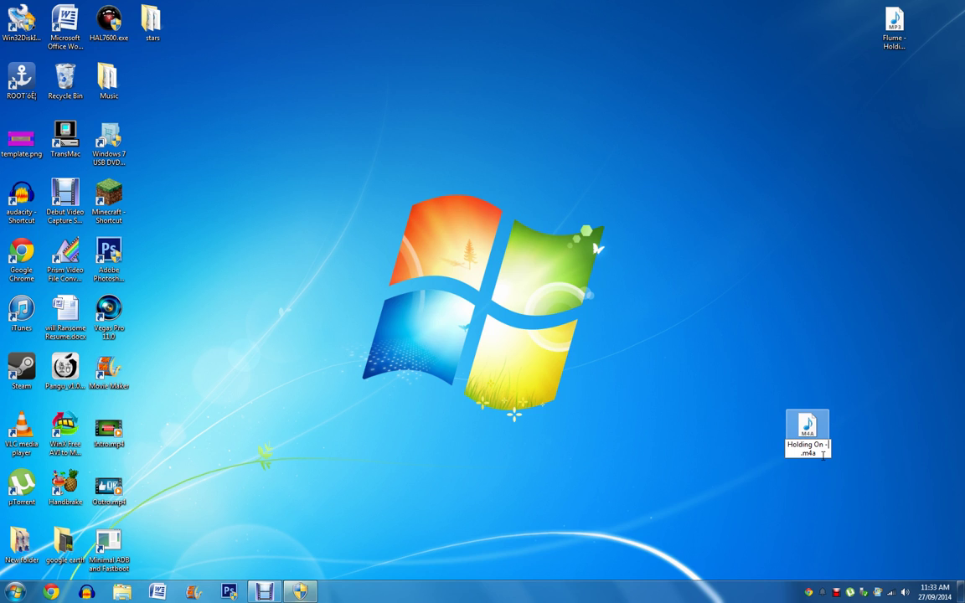
{"action": "key", "text": "Return"}
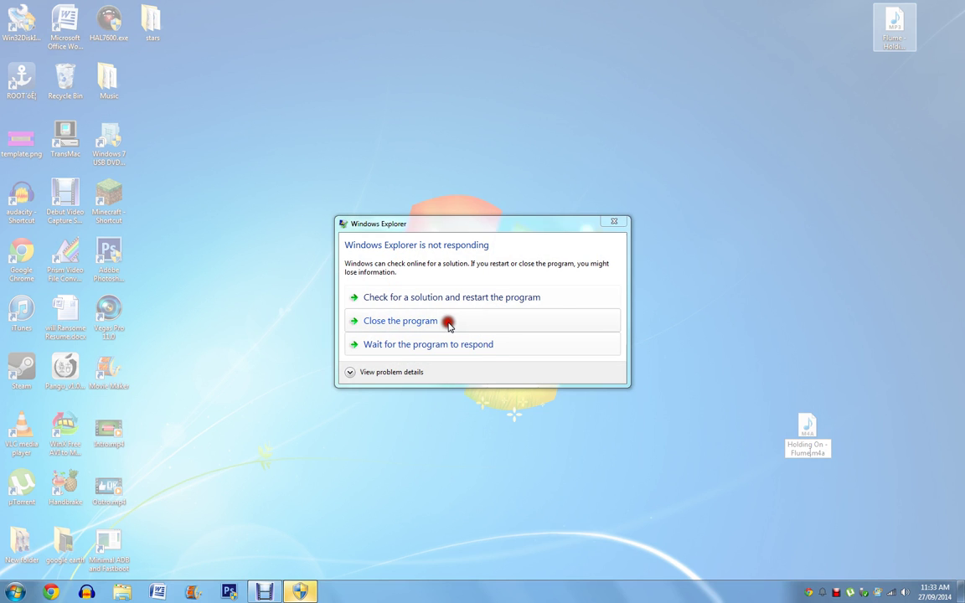
{"action": "left_click", "coordinate": [448, 323]}
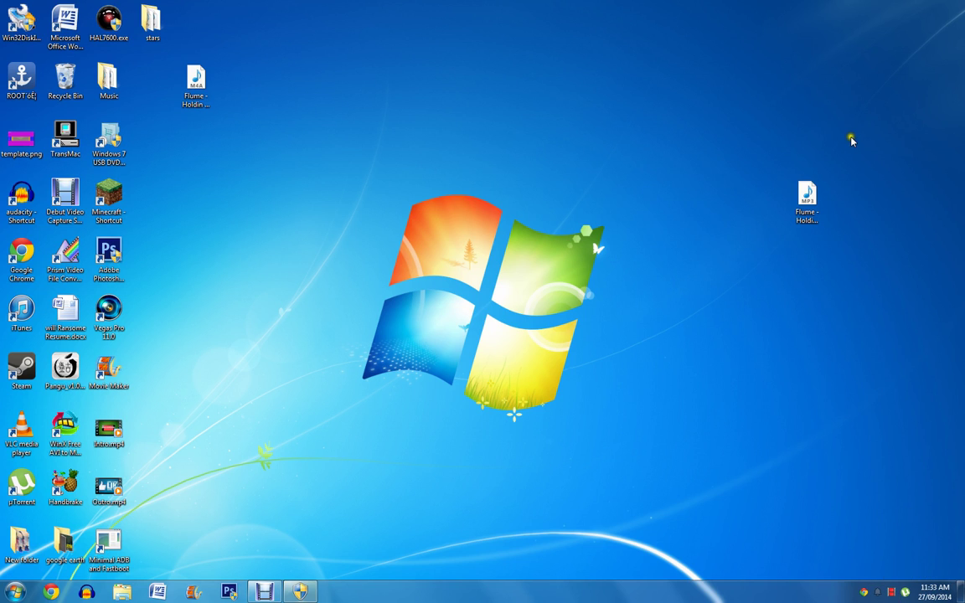
- Move the desktop M4A file clear of the other icons and rename it as "Flume - Holdin On 1.m4r", accepting the extension change
{"action": "left_click", "coordinate": [806, 205]}
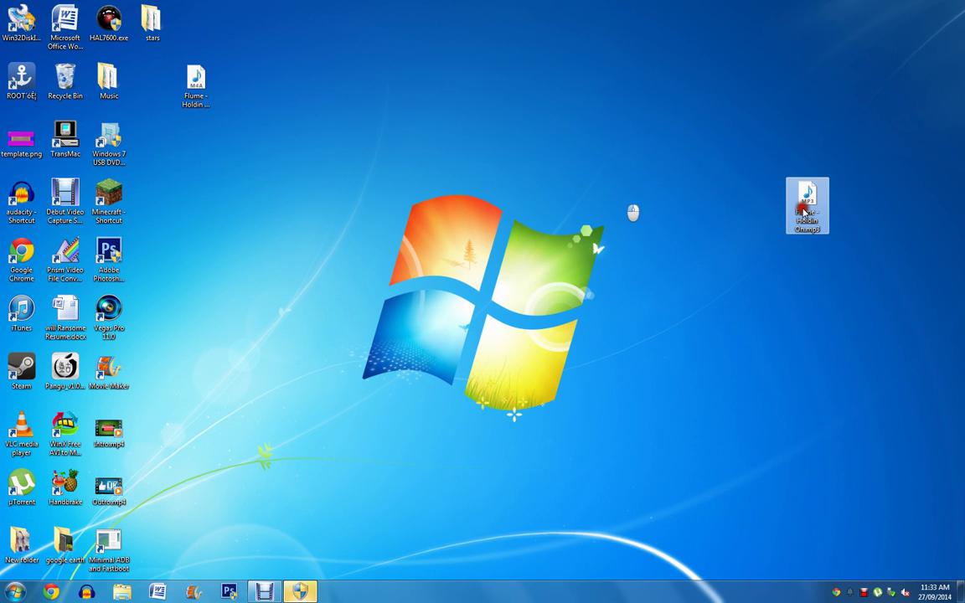
{"action": "left_click", "coordinate": [198, 92]}
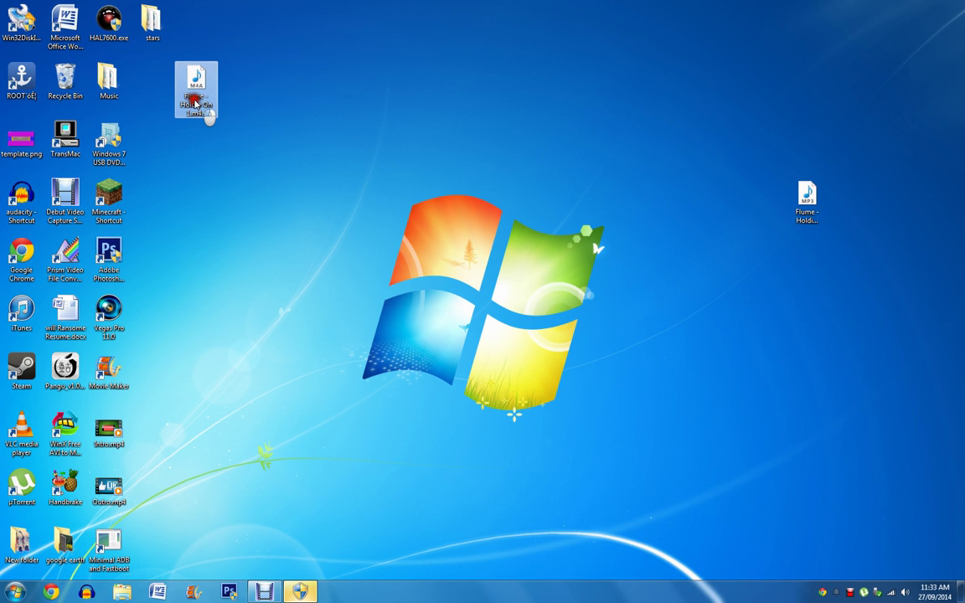
{"action": "left_click_drag", "start_coordinate": [200, 104], "coordinate": [418, 282]}
{"action": "right_click", "coordinate": [419, 270]}
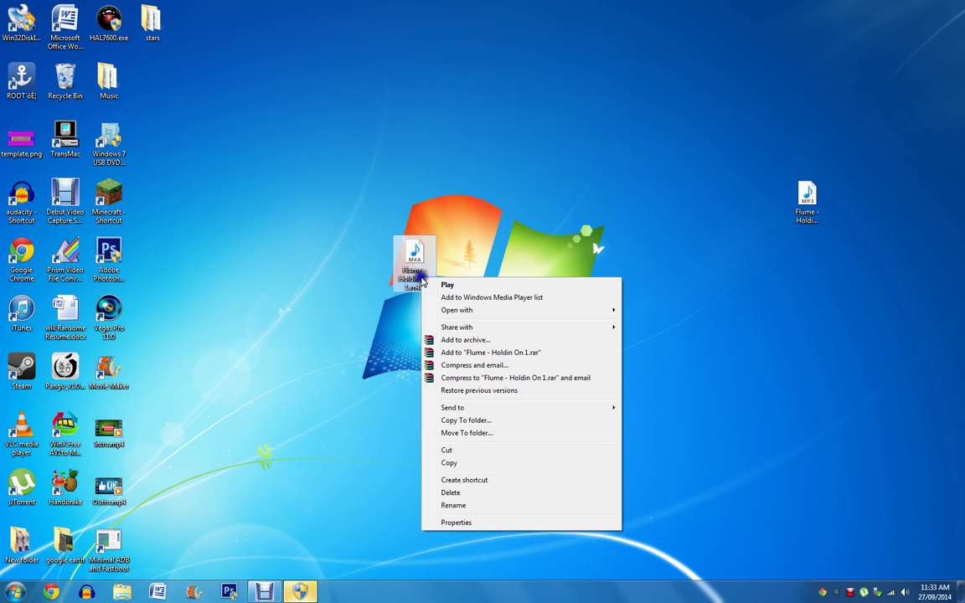
{"action": "left_click", "coordinate": [472, 501]}
{"action": "key", "text": "End"}
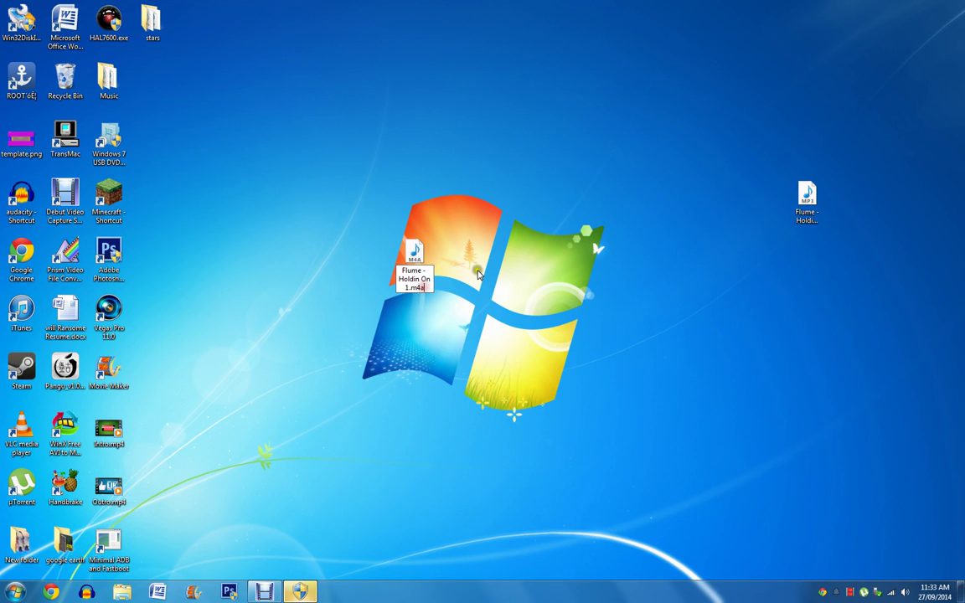
{"action": "key", "text": "BackSpace"}
{"action": "type", "text": "a"}
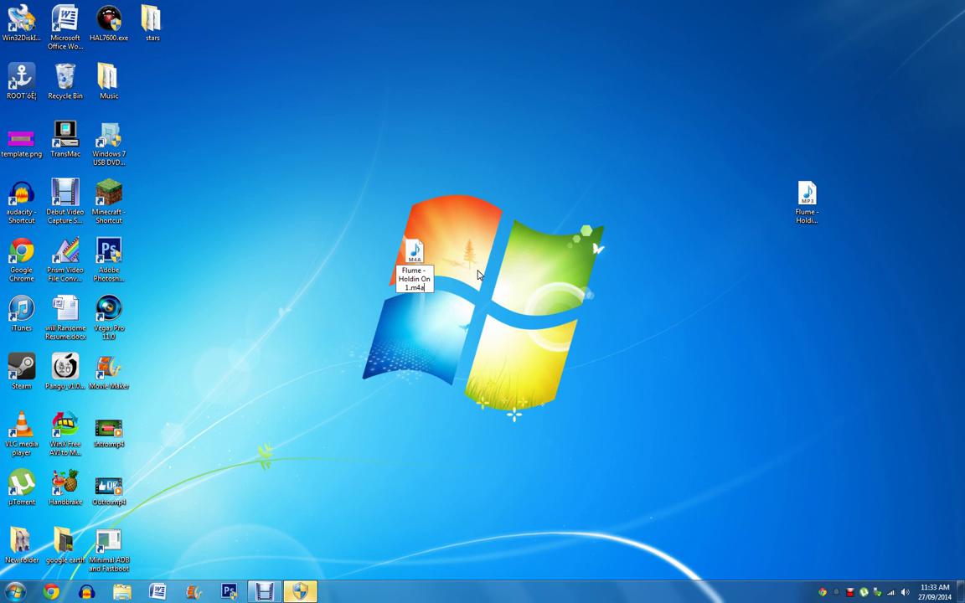
{"action": "key", "text": "BackSpace"}
{"action": "type", "text": "r"}
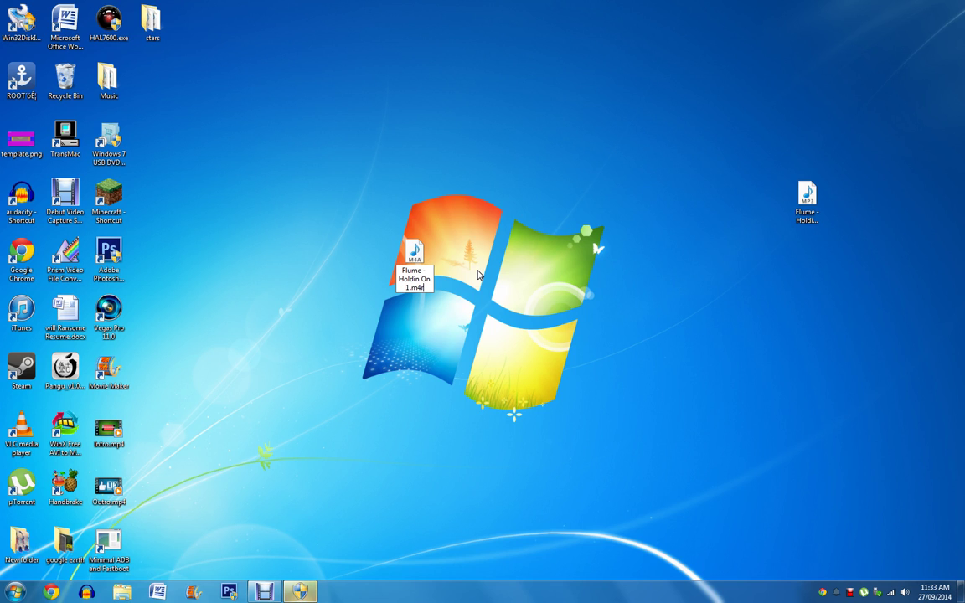
{"action": "key", "text": "Return"}
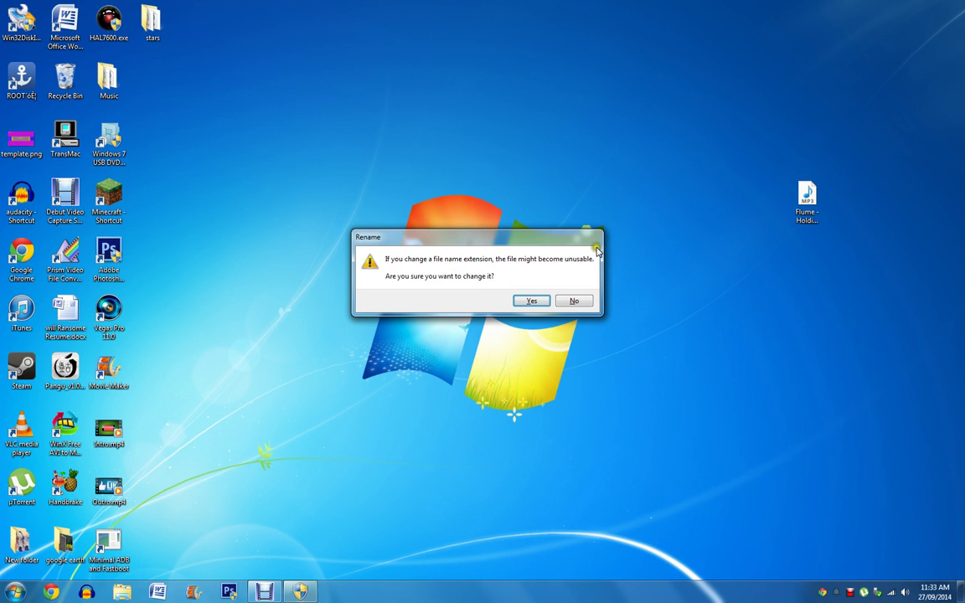
{"action": "left_click", "coordinate": [537, 302]}
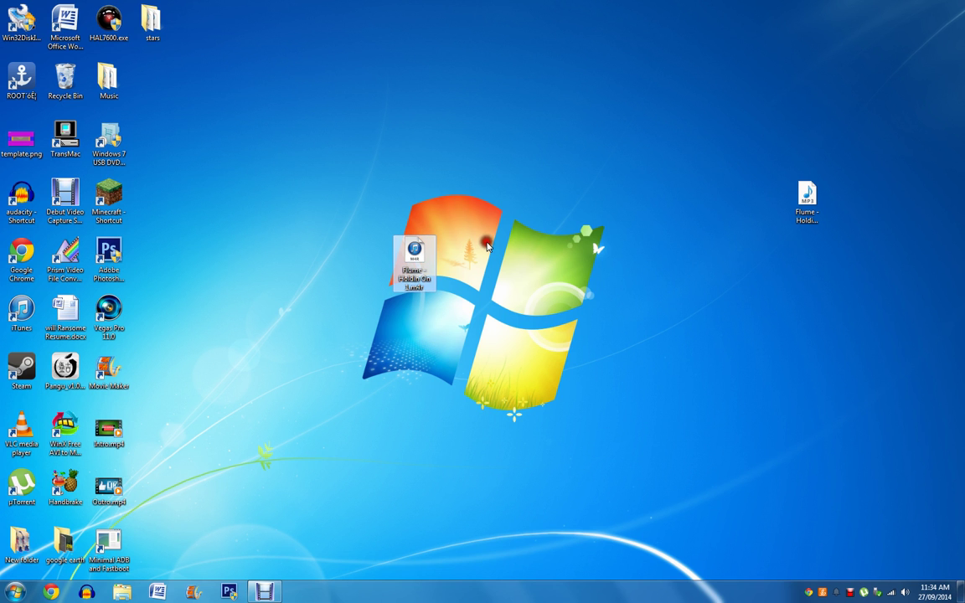
- Launch iTunes and move the "Flume - Holdin On 1.m4r" file to the free desktop area below the MP3 file
{"action": "left_click", "coordinate": [410, 233]}
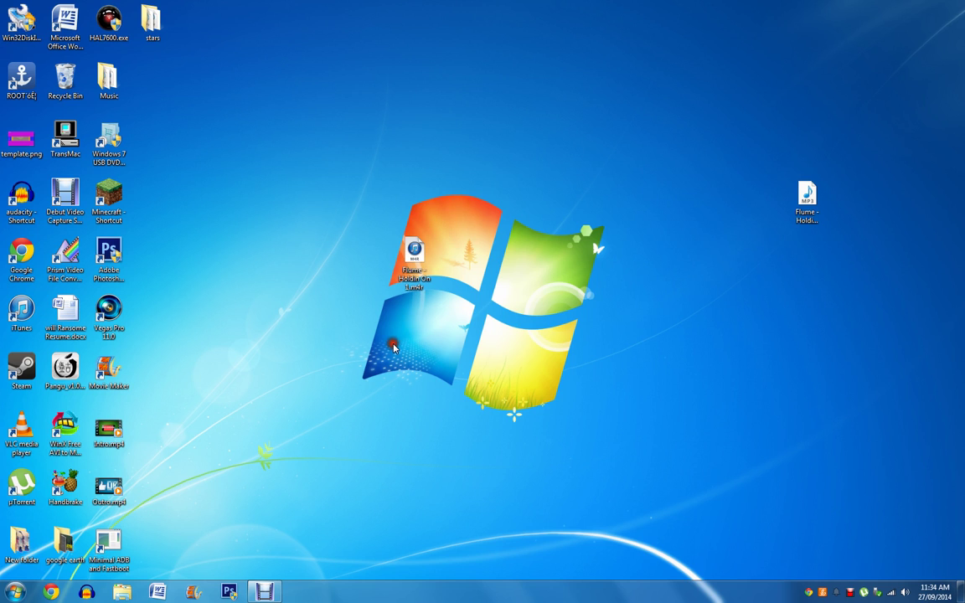
{"action": "double_click", "coordinate": [26, 313]}
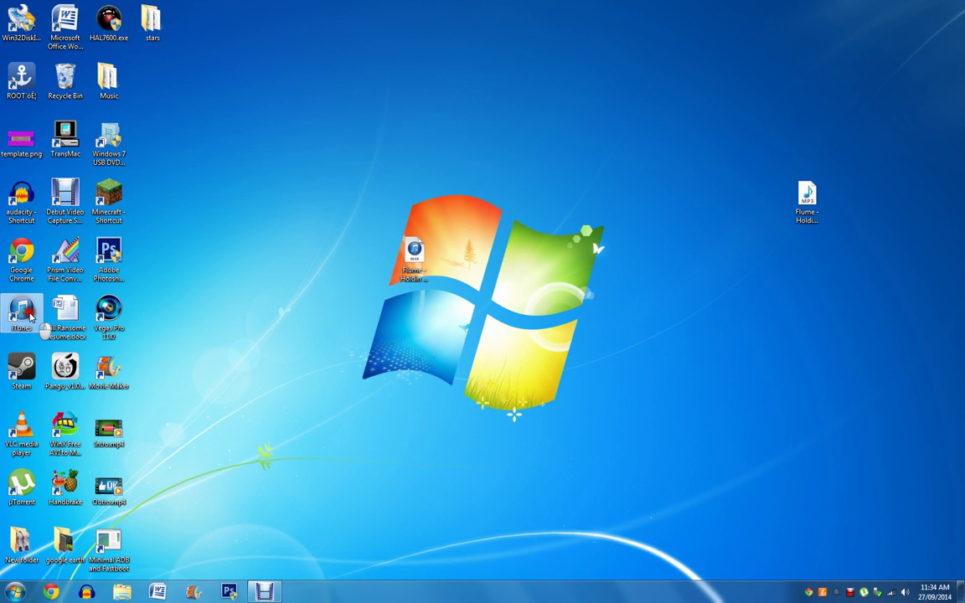
{"action": "left_click", "coordinate": [357, 305]}
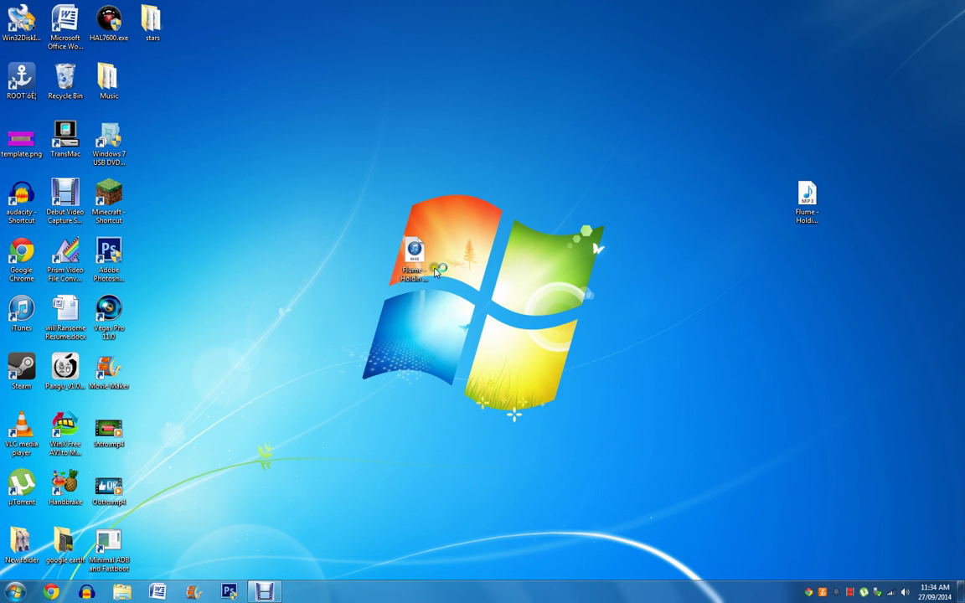
{"action": "left_click_drag", "start_coordinate": [436, 268], "coordinate": [800, 323]}
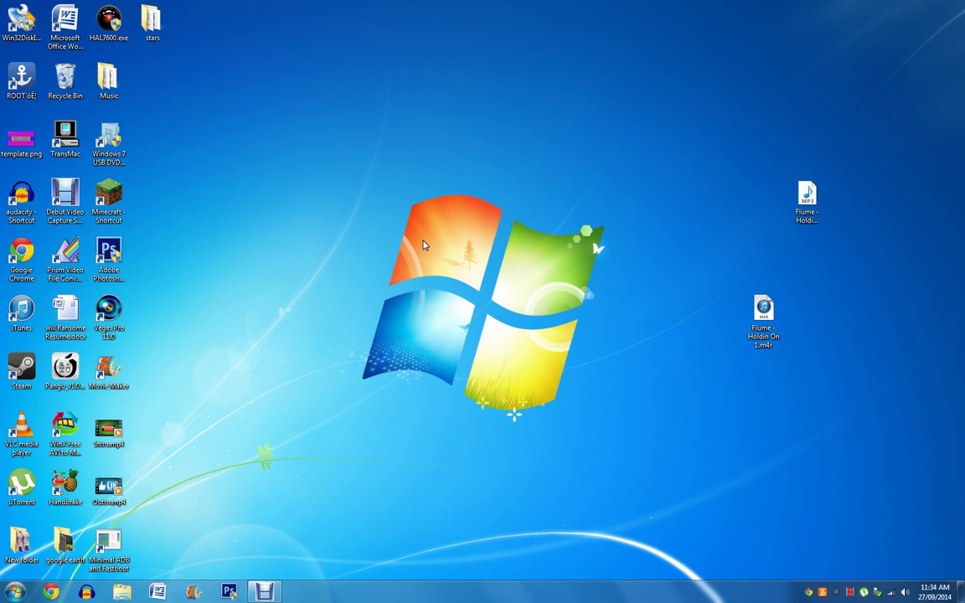
{"action": "left_click_drag", "start_coordinate": [734, 227], "coordinate": [752, 262]}
- Add the desktop file "Flume - Holdin On 1.m4r" to the iTunes Tones library
{"action": "left_click", "coordinate": [782, 379]}
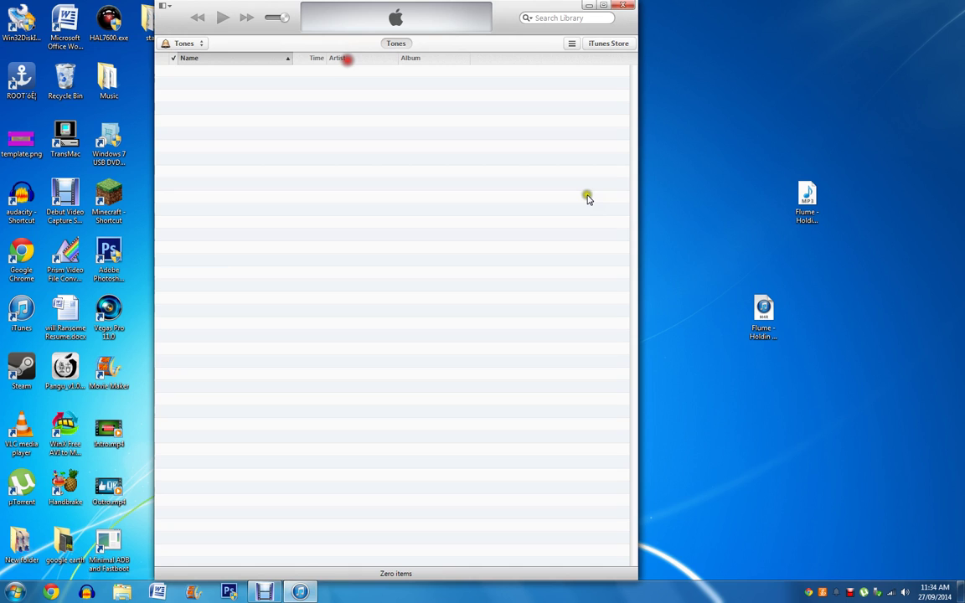
{"action": "left_click", "coordinate": [807, 300]}
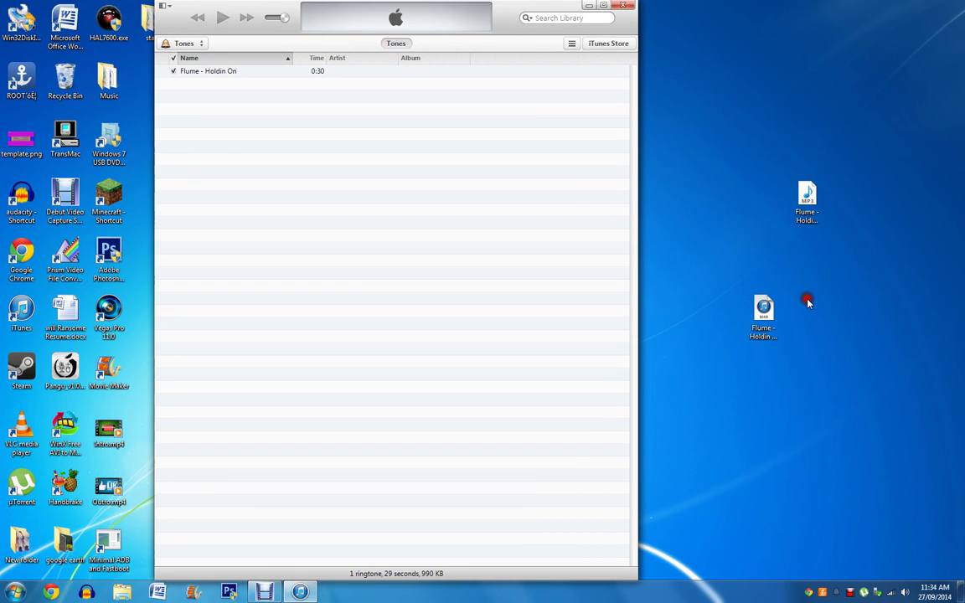
{"action": "left_click", "coordinate": [302, 70]}
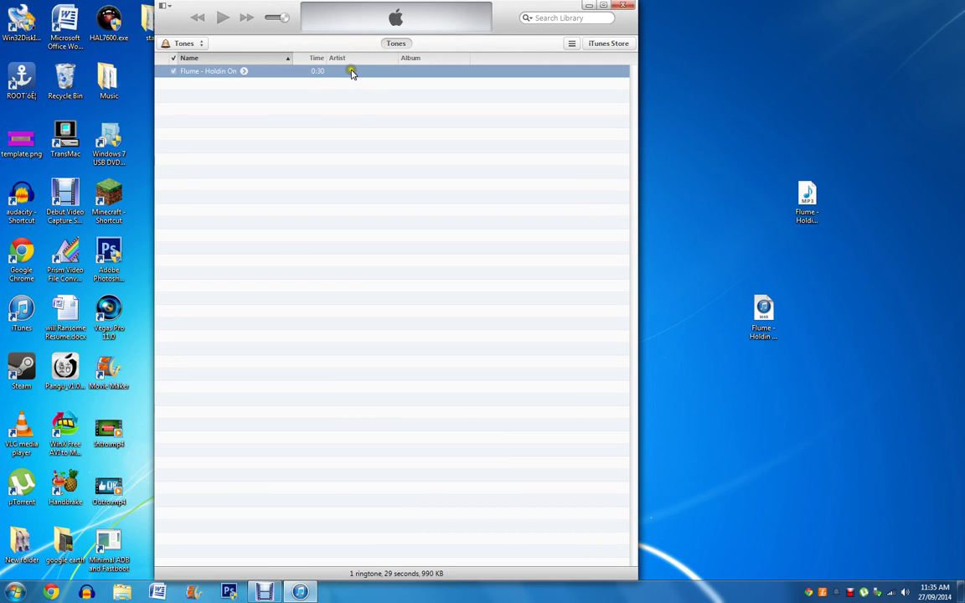
{"action": "left_click", "coordinate": [360, 122]}
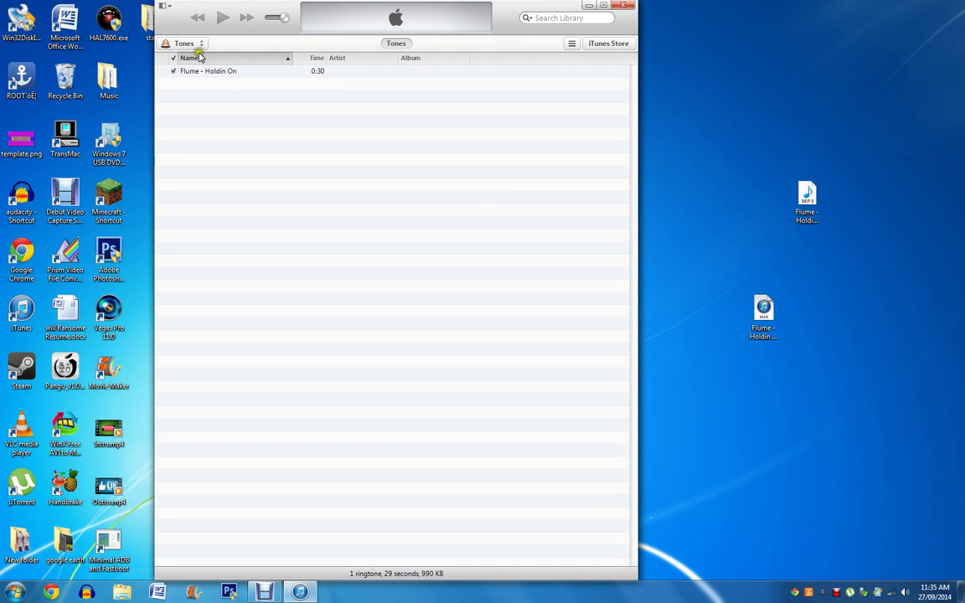
{"action": "left_click", "coordinate": [219, 72]}
{"action": "left_click", "coordinate": [220, 79]}
{"action": "left_click", "coordinate": [217, 68]}
{"action": "left_click", "coordinate": [219, 99]}
{"action": "left_click", "coordinate": [216, 72]}
{"action": "left_click", "coordinate": [224, 101]}
{"action": "left_click", "coordinate": [229, 69]}
{"action": "left_click", "coordinate": [254, 146]}
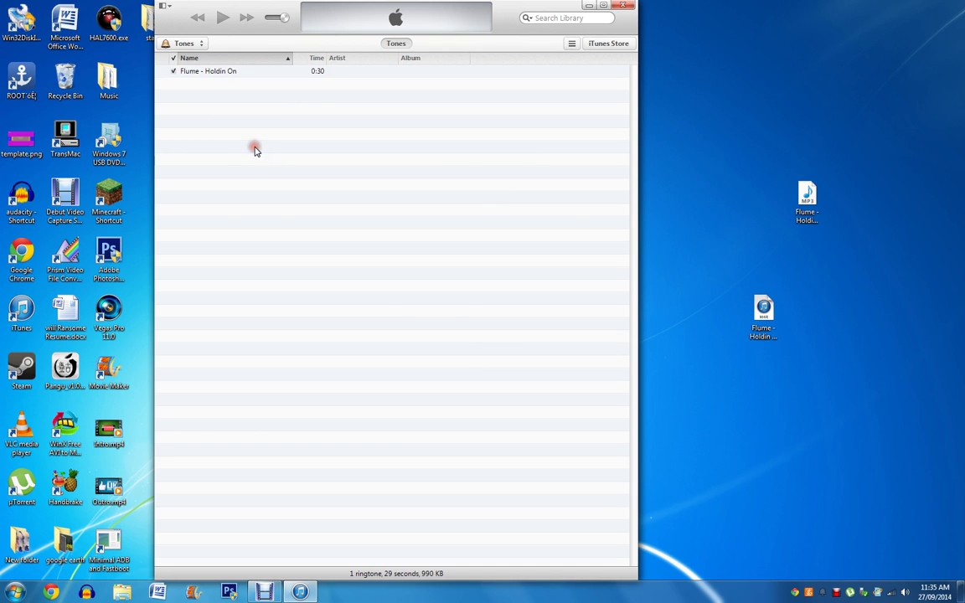